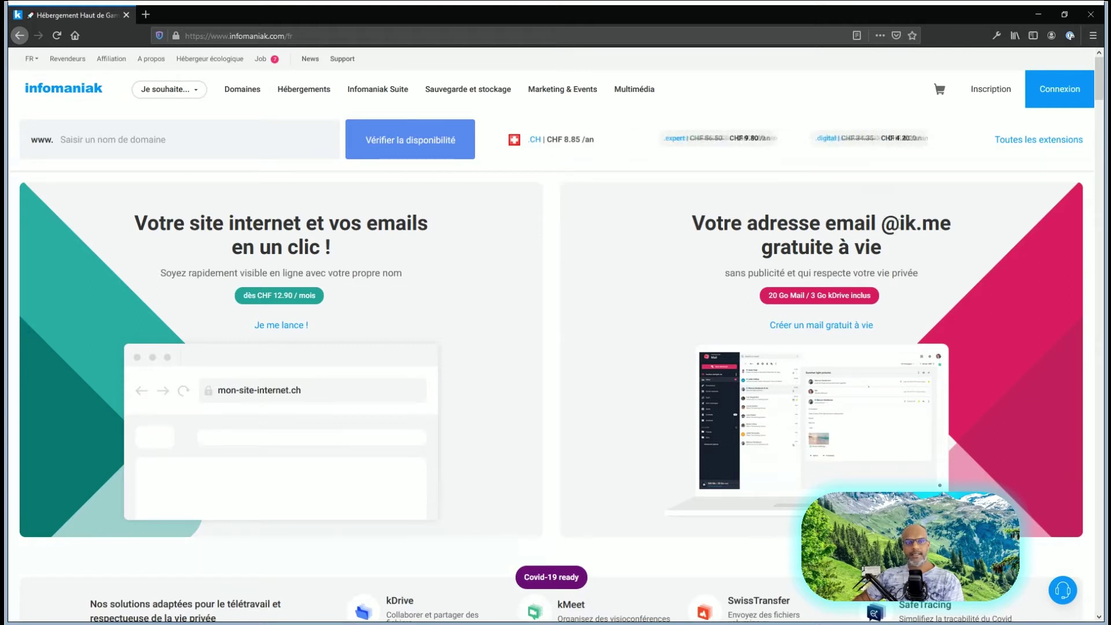
drag(883, 220, 956, 227)
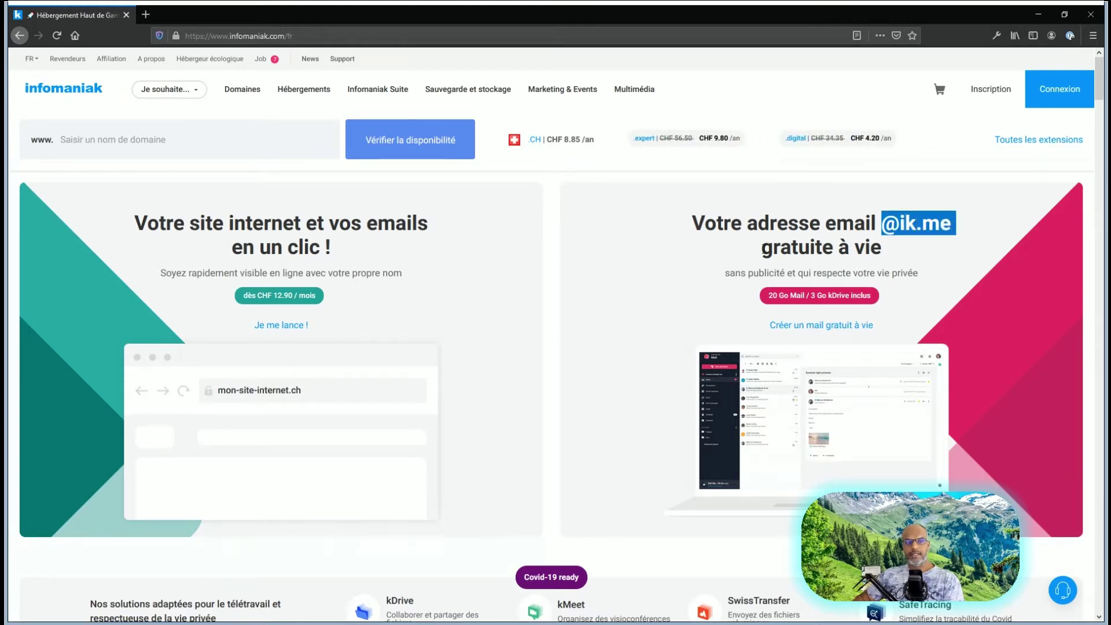
click(901, 253)
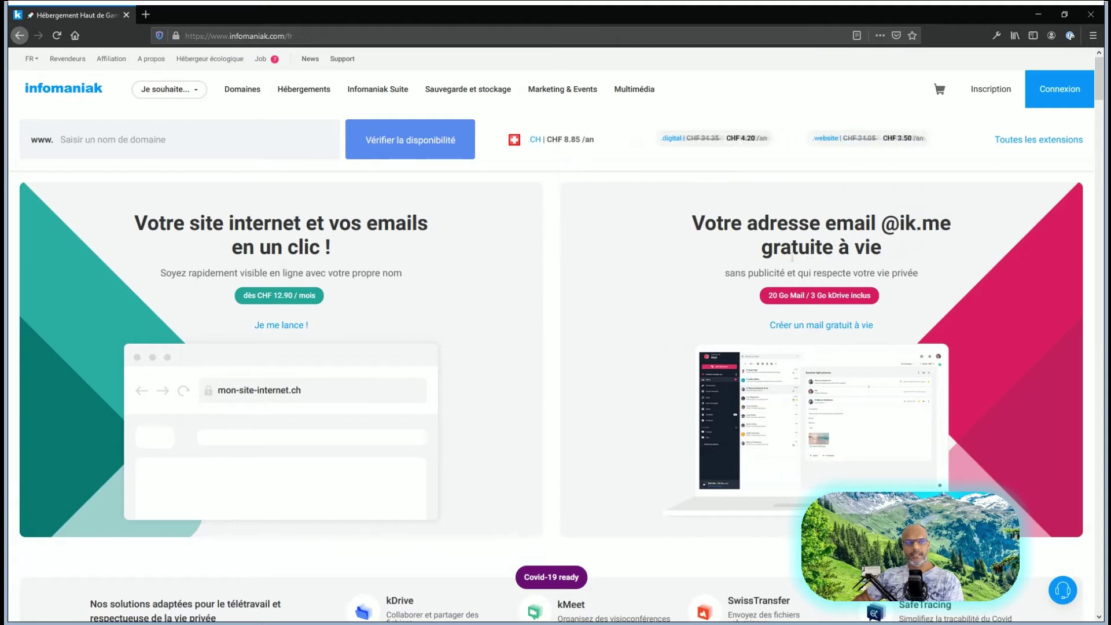
mouse_move(792, 258)
mouse_down()
mouse_move(721, 267)
mouse_move(724, 277)
mouse_move(788, 272)
mouse_up()
drag(865, 271, 928, 276)
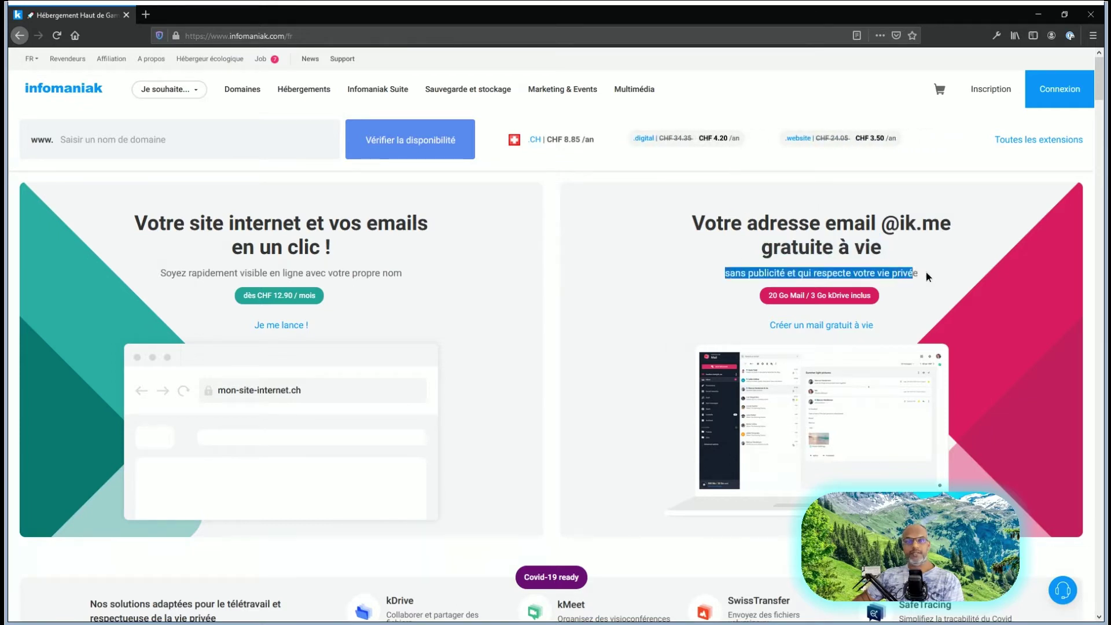
click(773, 298)
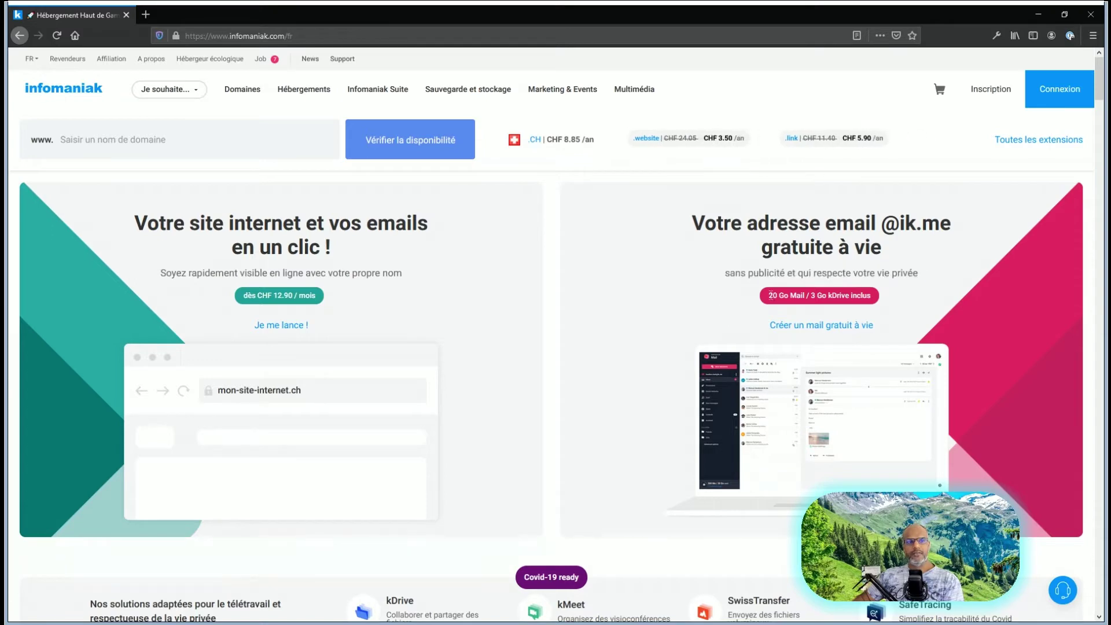
drag(770, 295, 804, 293)
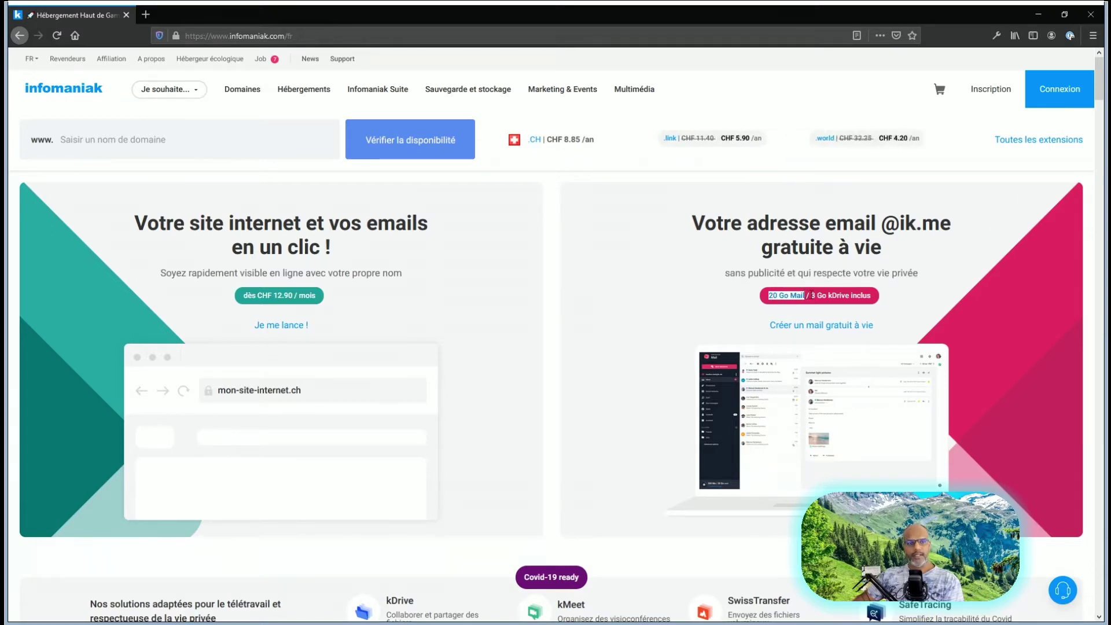
drag(810, 295, 876, 300)
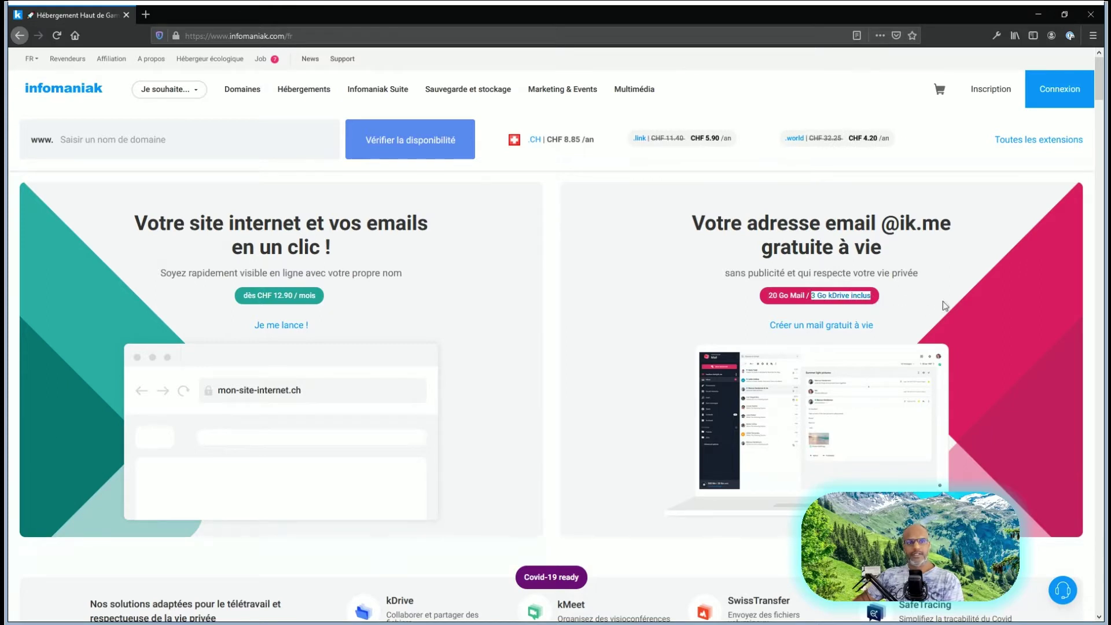
click(845, 295)
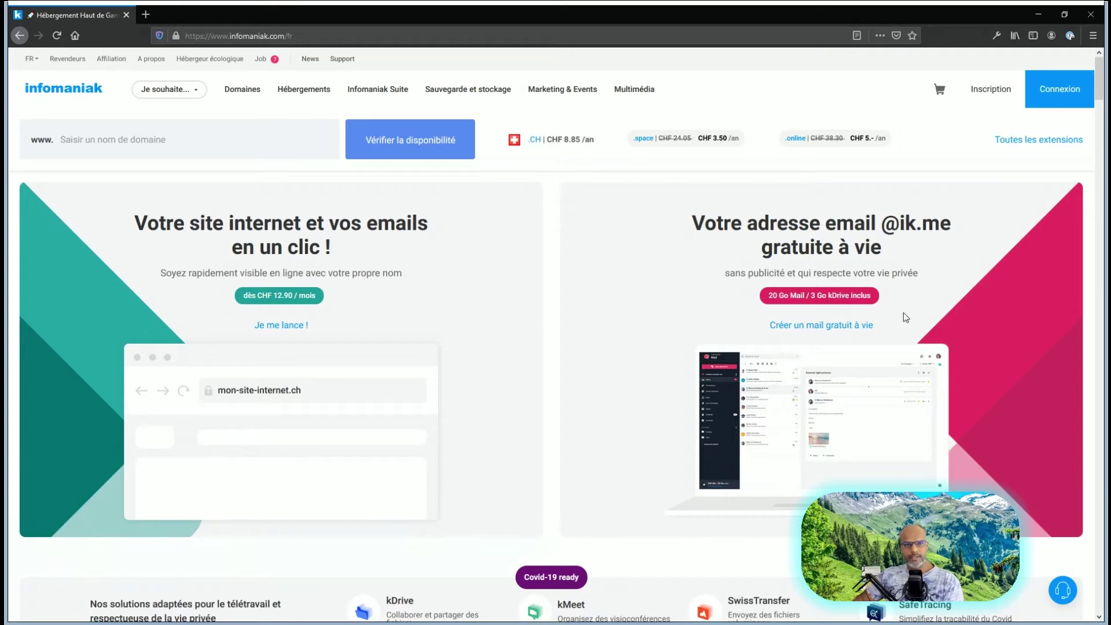
click(903, 313)
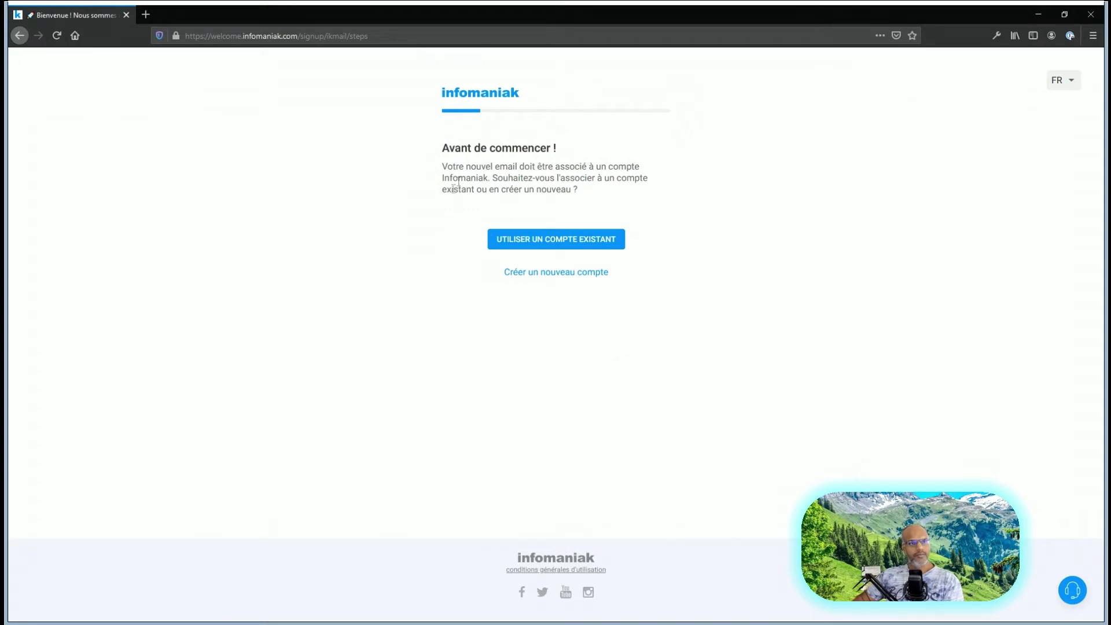
- Read the 'Avant de commencer !' explanation and choose 'Créer un nouveau compte'
drag(440, 152, 562, 149)
click(442, 168)
drag(443, 168, 655, 169)
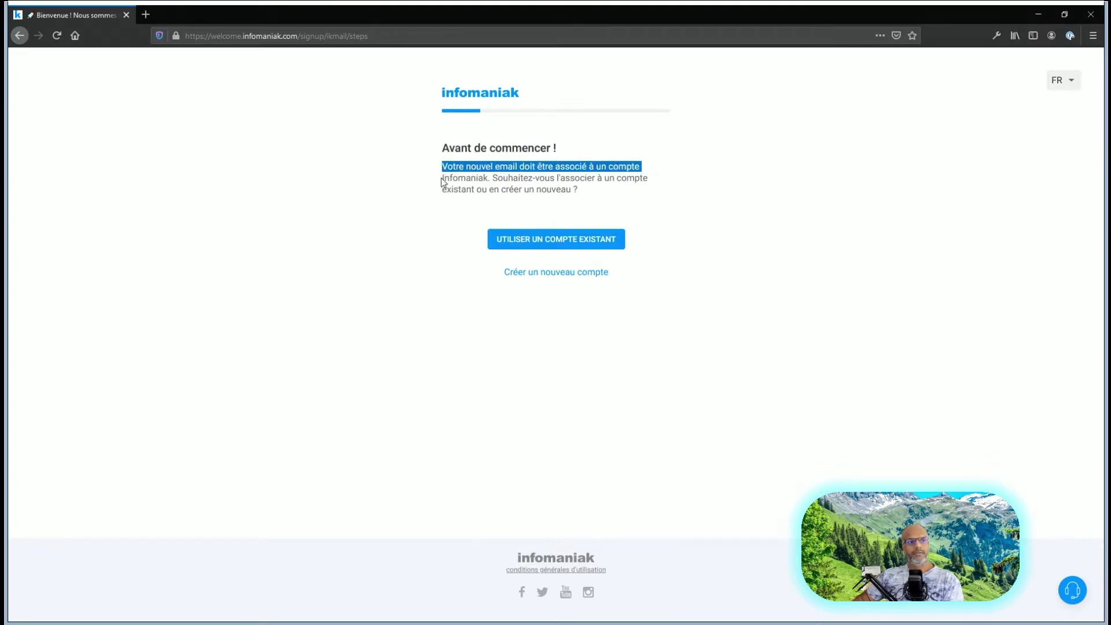
drag(442, 181, 654, 195)
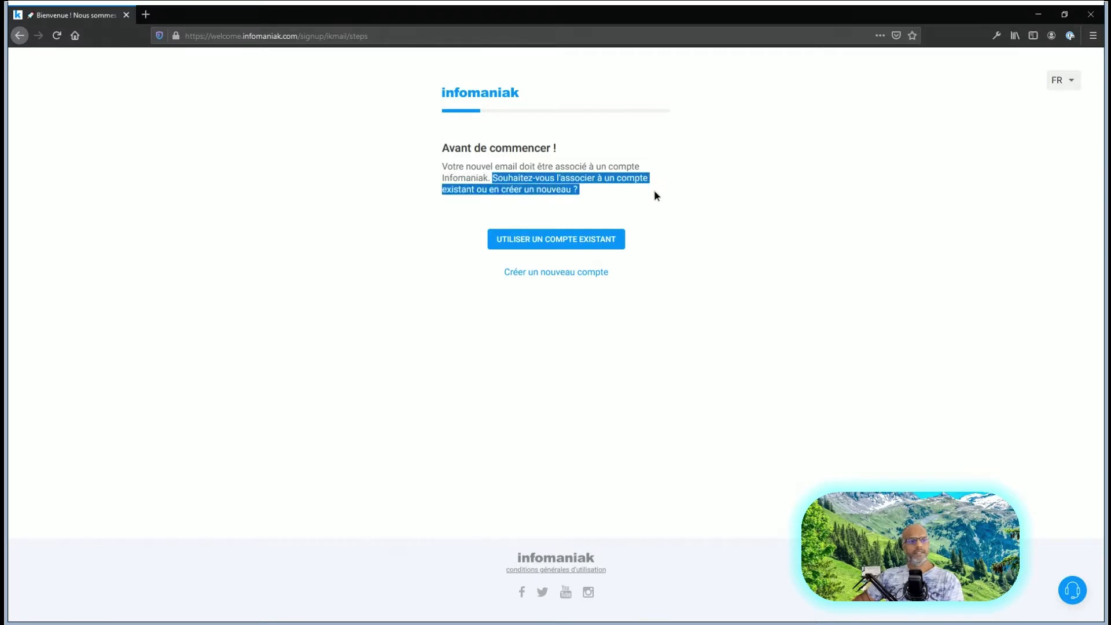
click(684, 205)
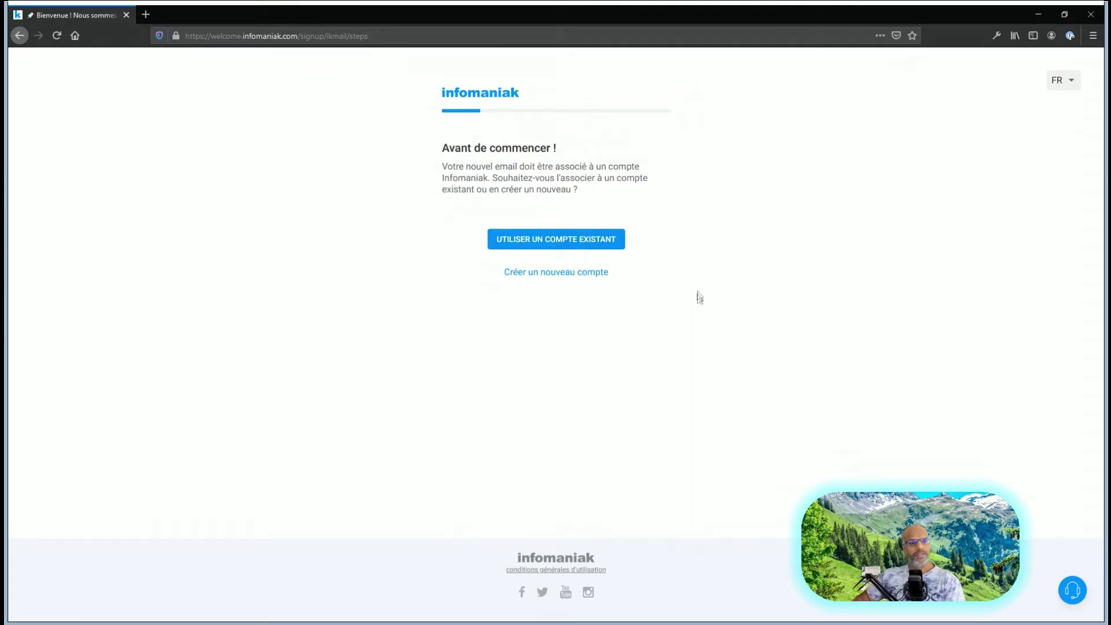
click(548, 274)
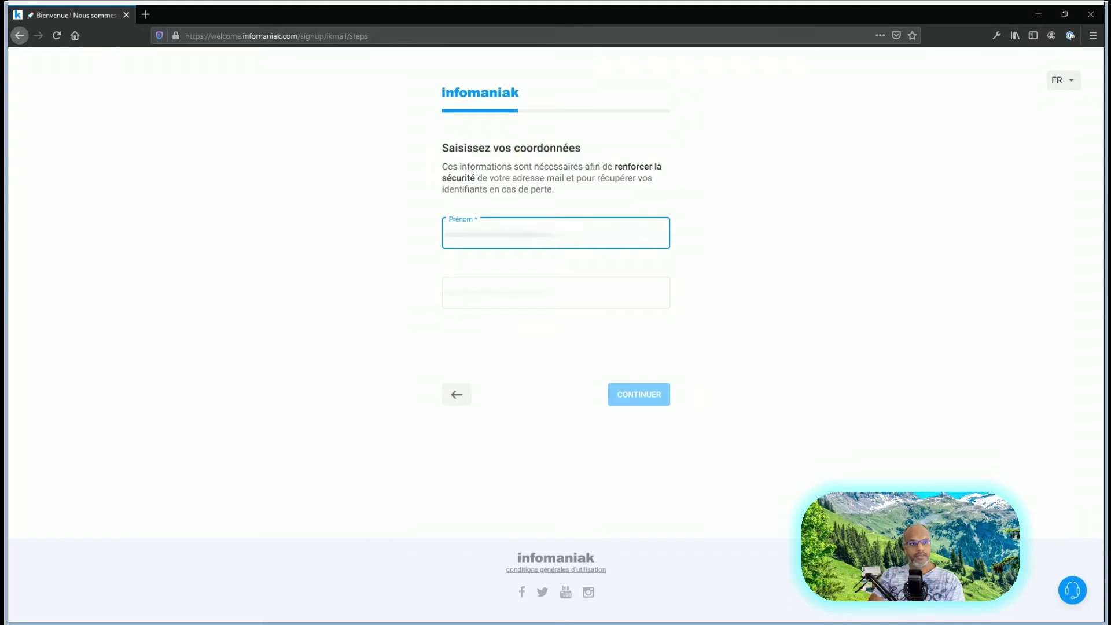
- Fill in Prénom and Nom and continue to the new-address step
click(556, 293)
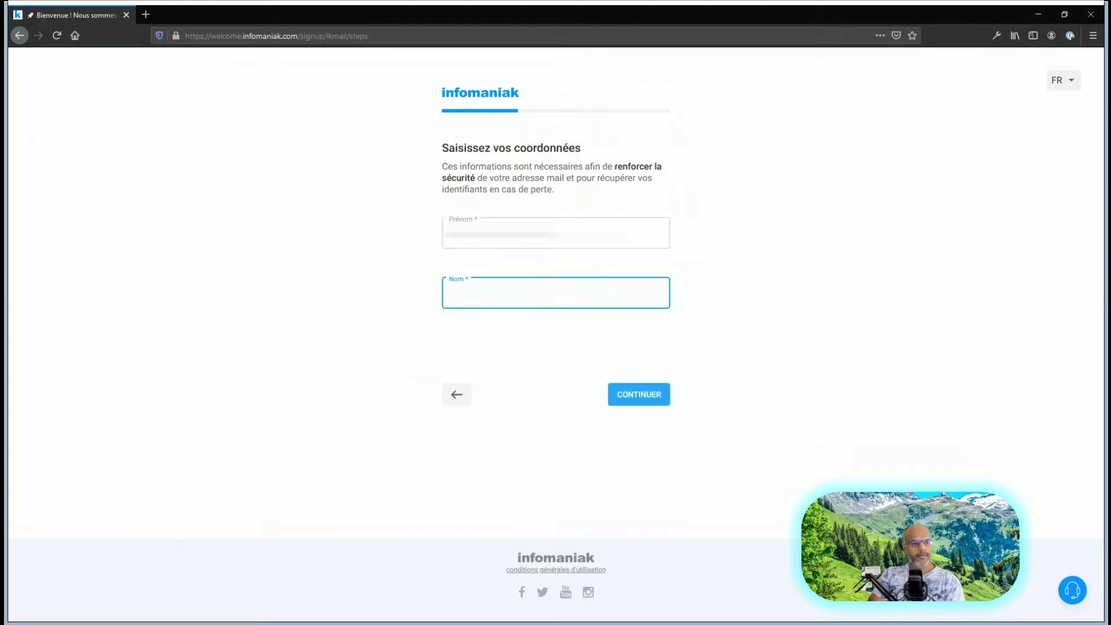
click(665, 395)
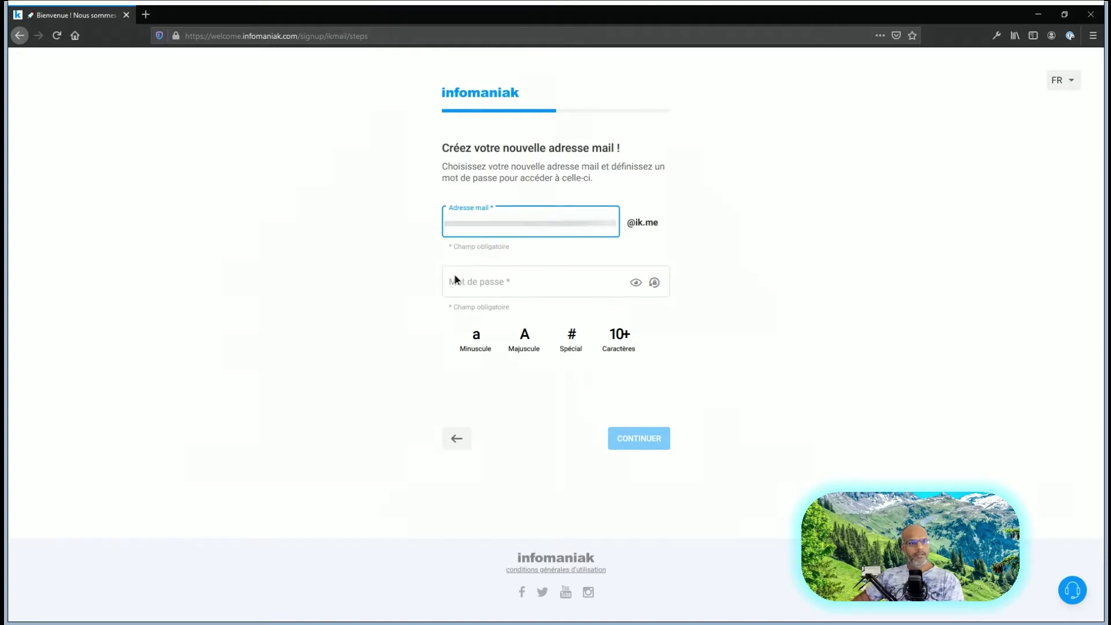
click(485, 282)
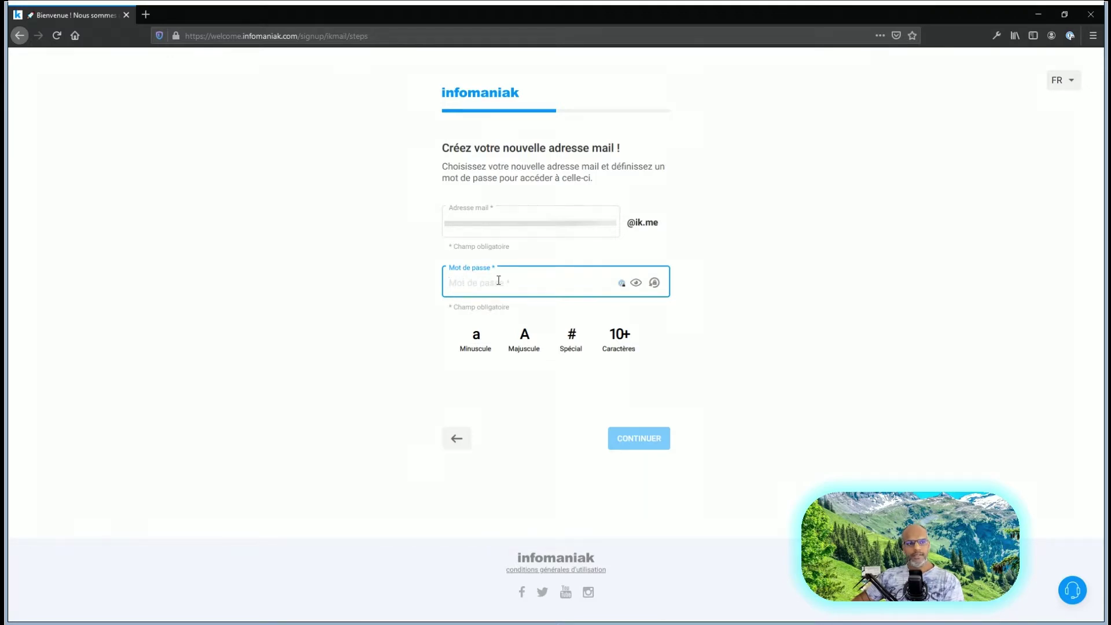
click(724, 265)
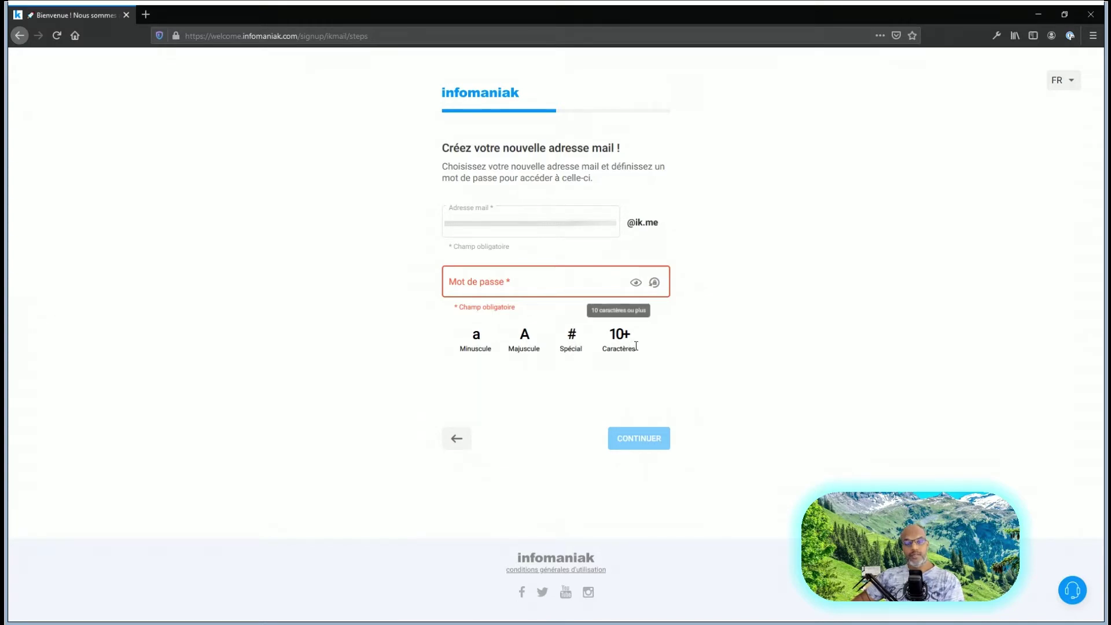
click(617, 282)
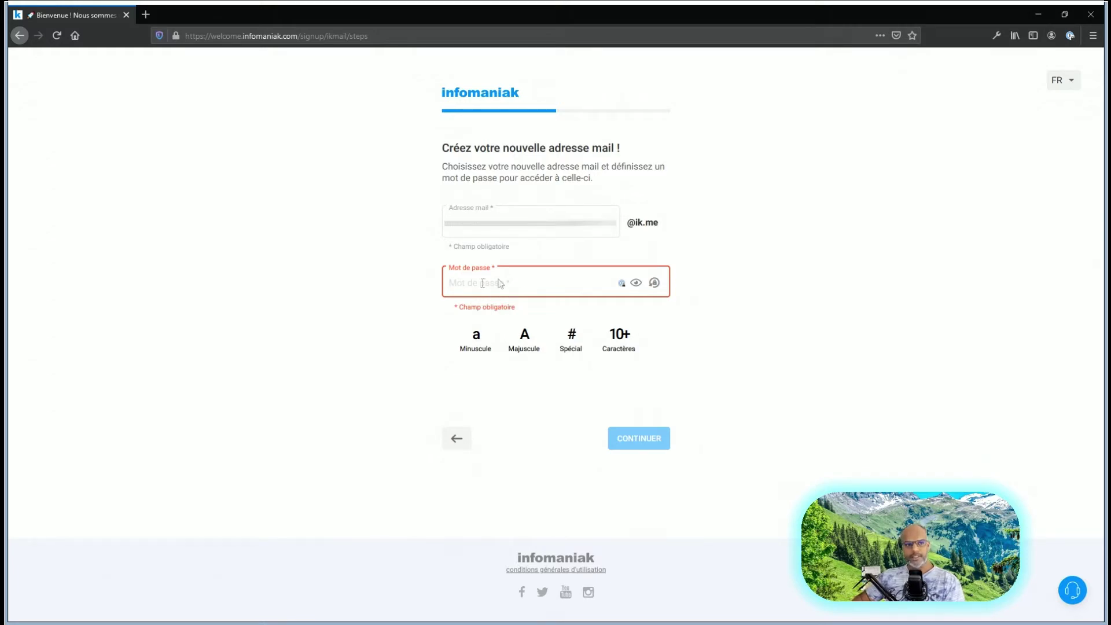
mouse_move(470, 348)
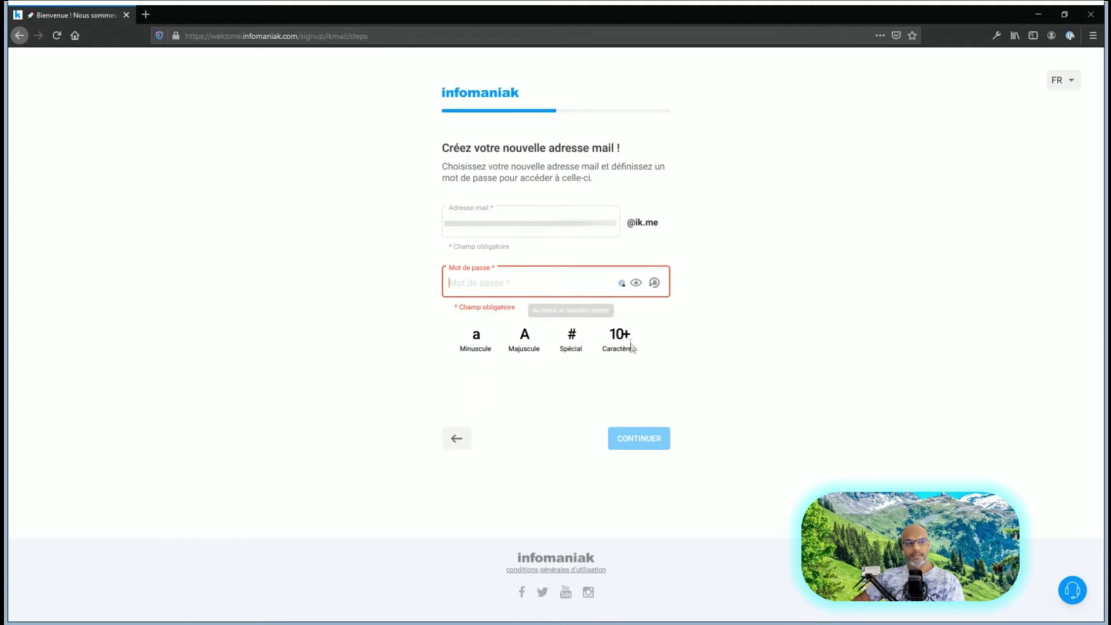
drag(646, 342, 468, 338)
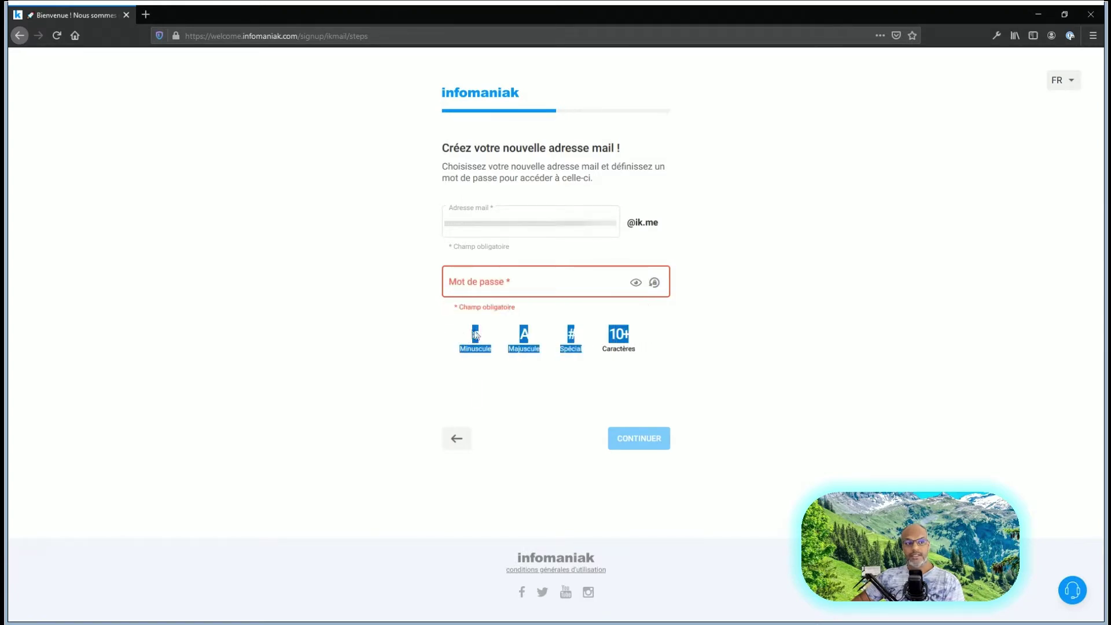
click(470, 340)
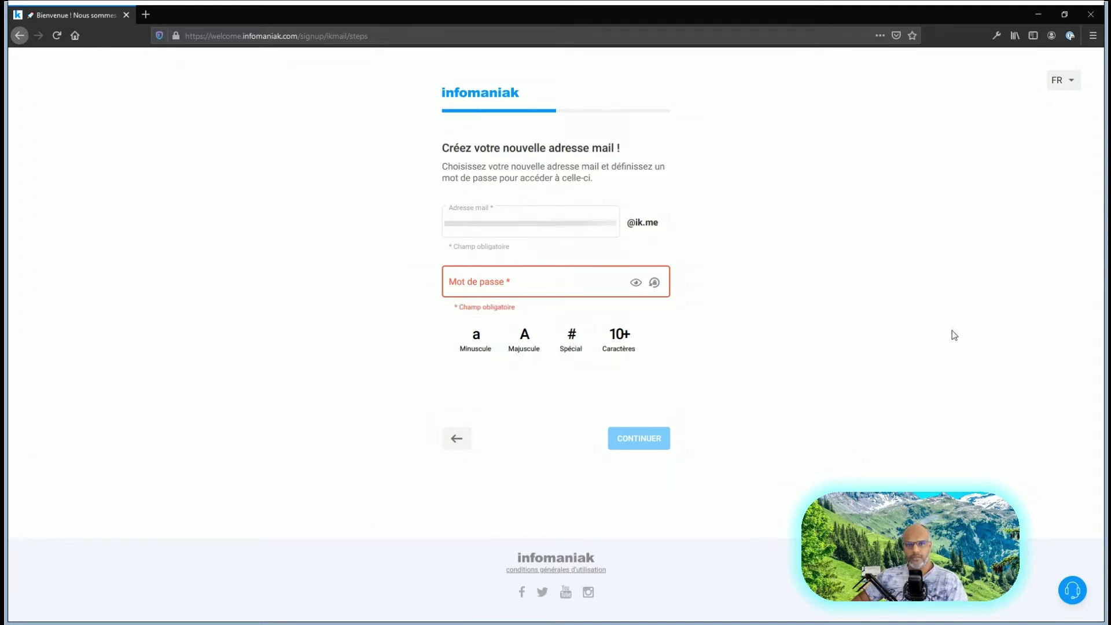
click(482, 280)
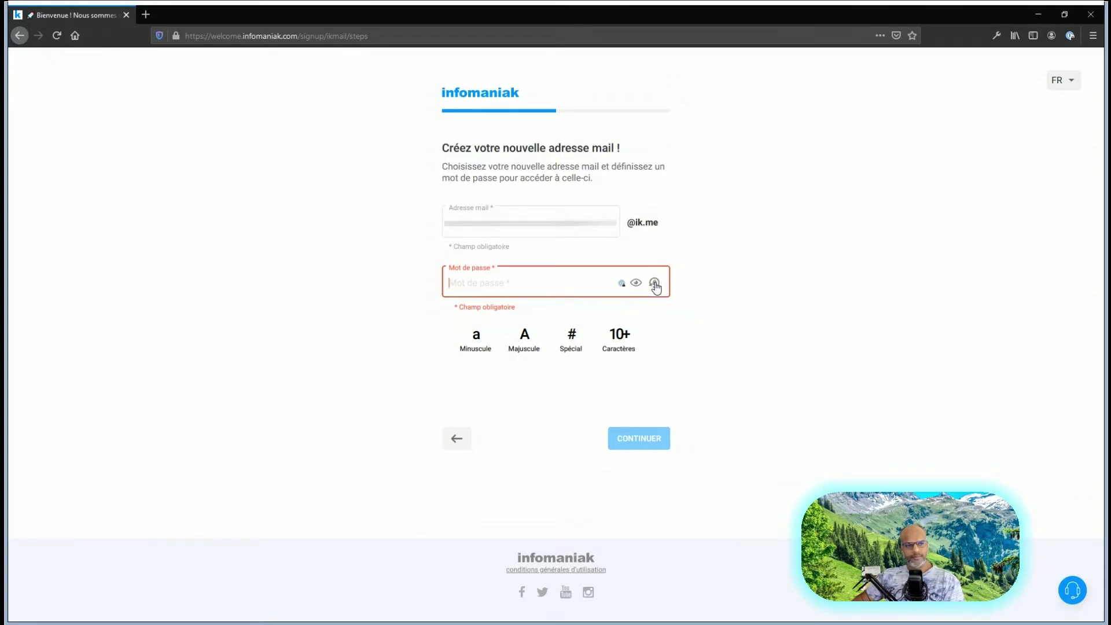
- Generate a random password, check it with the eye toggle, regenerate once and hide it
click(655, 283)
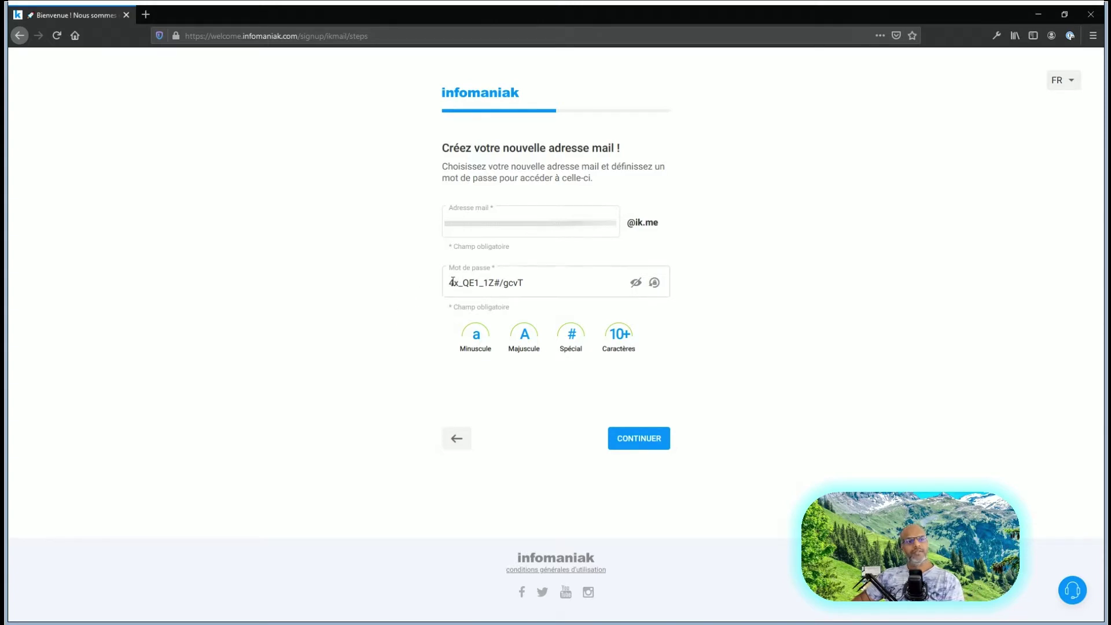
click(637, 284)
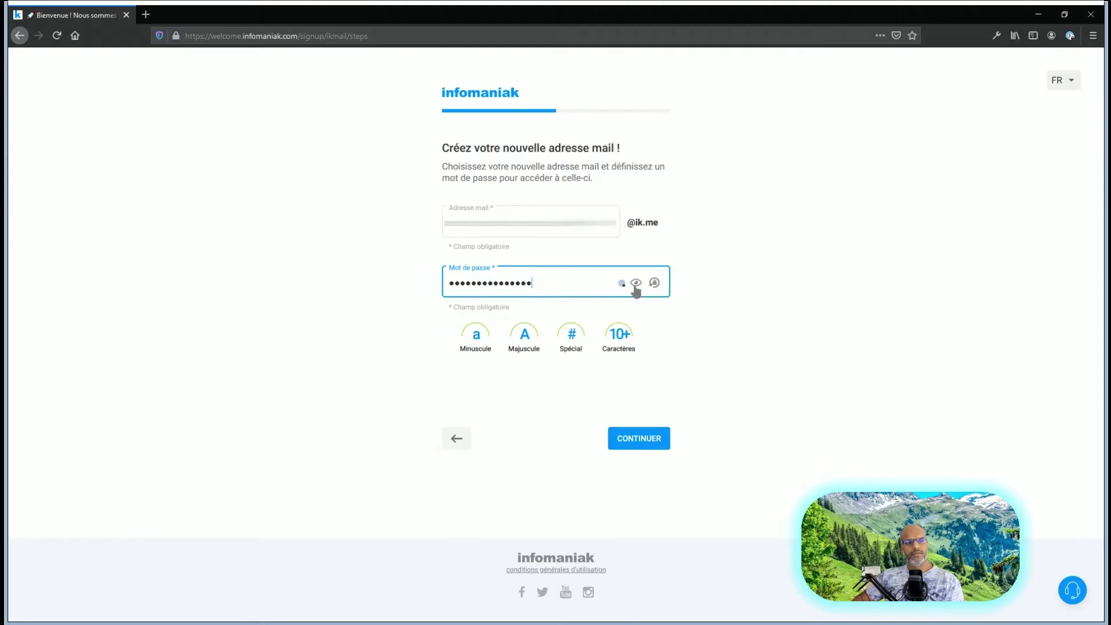
click(636, 283)
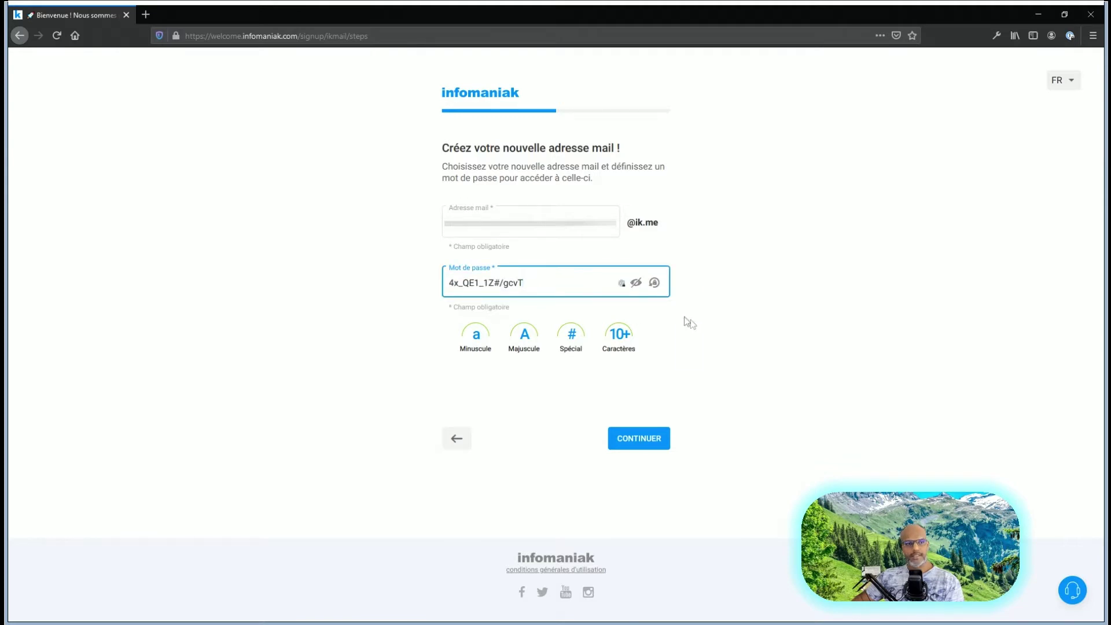
click(636, 283)
click(655, 283)
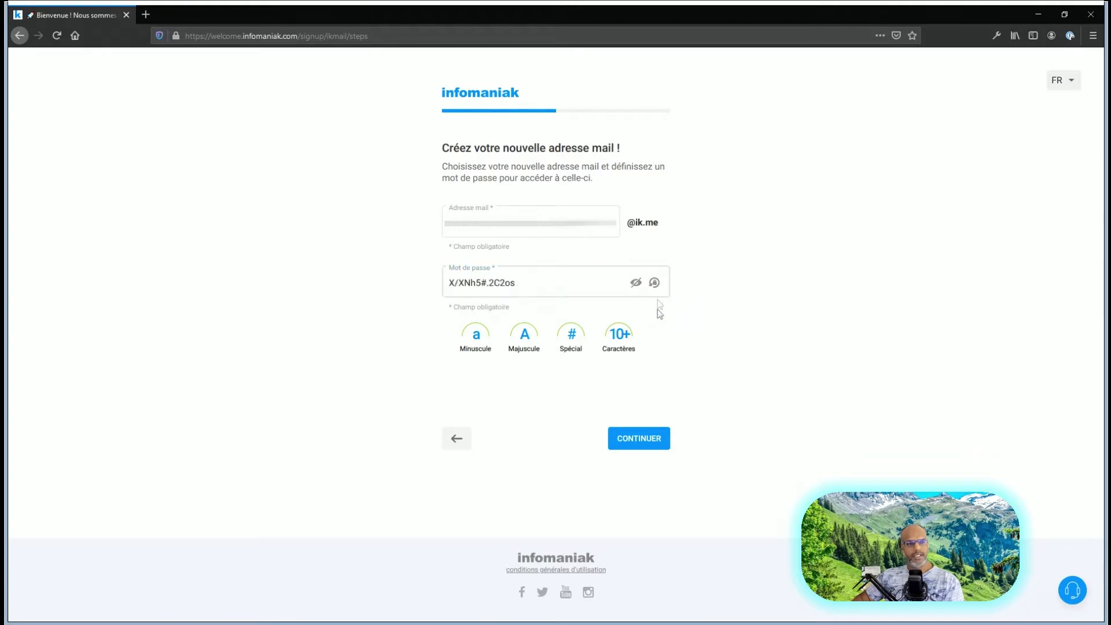
click(636, 283)
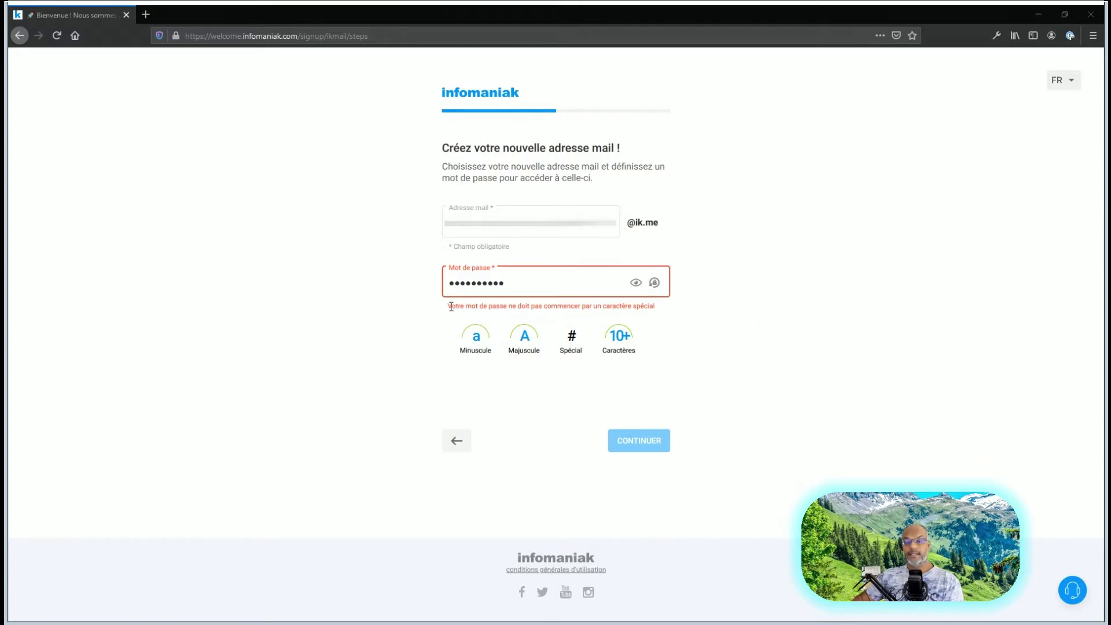
- Check the password error against the Minuscule, Majuscule, Spécial and 10+ Caractères requirements
drag(448, 307, 675, 314)
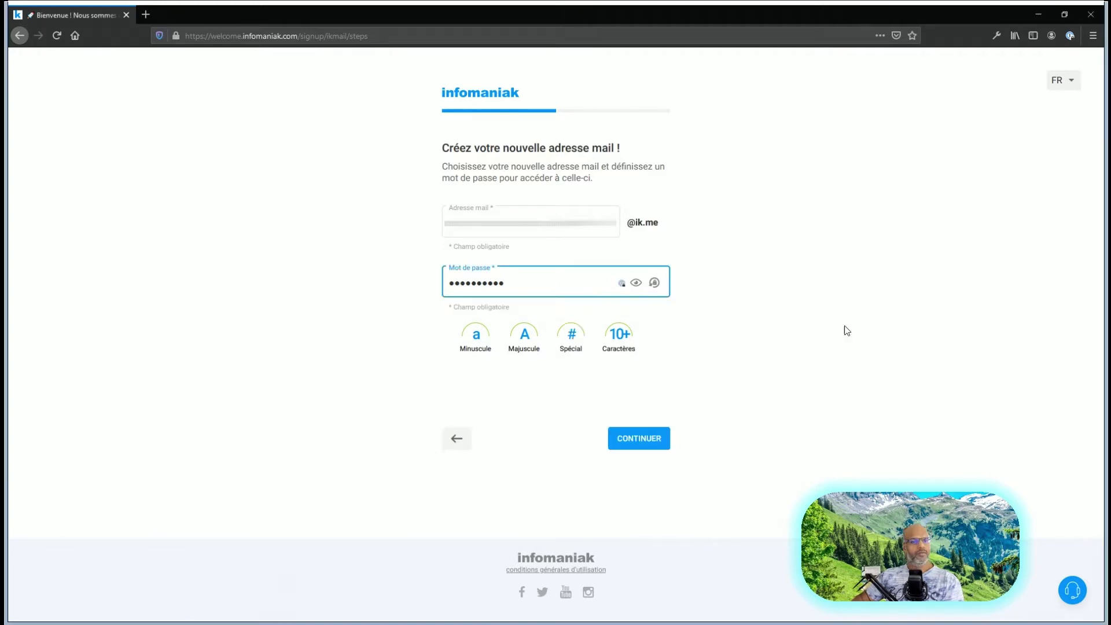
click(784, 354)
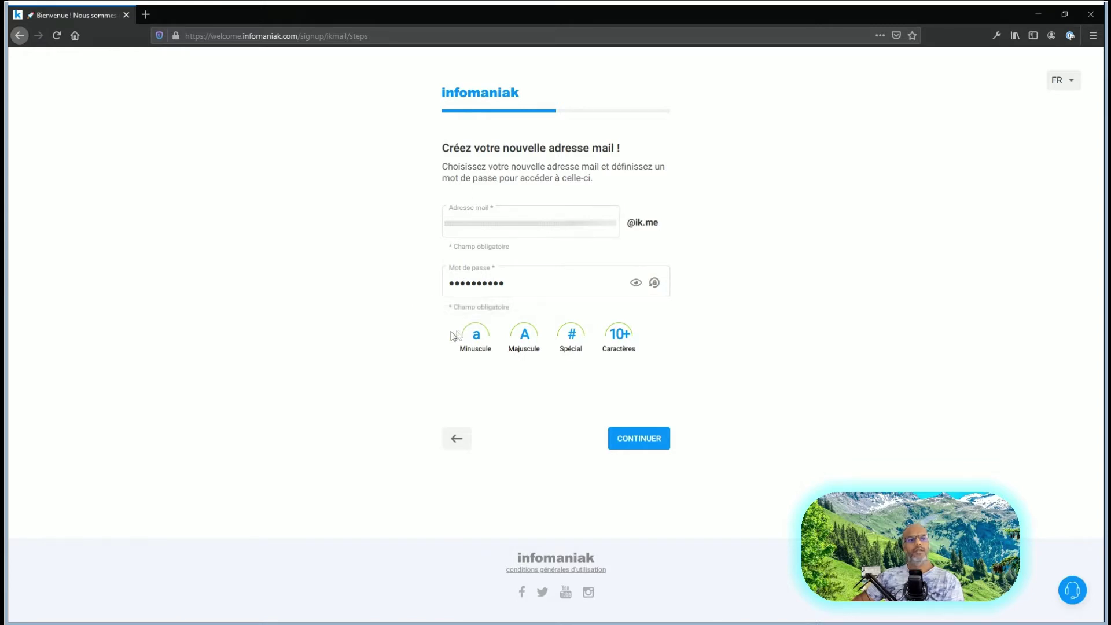
drag(452, 342, 485, 353)
click(632, 358)
click(382, 333)
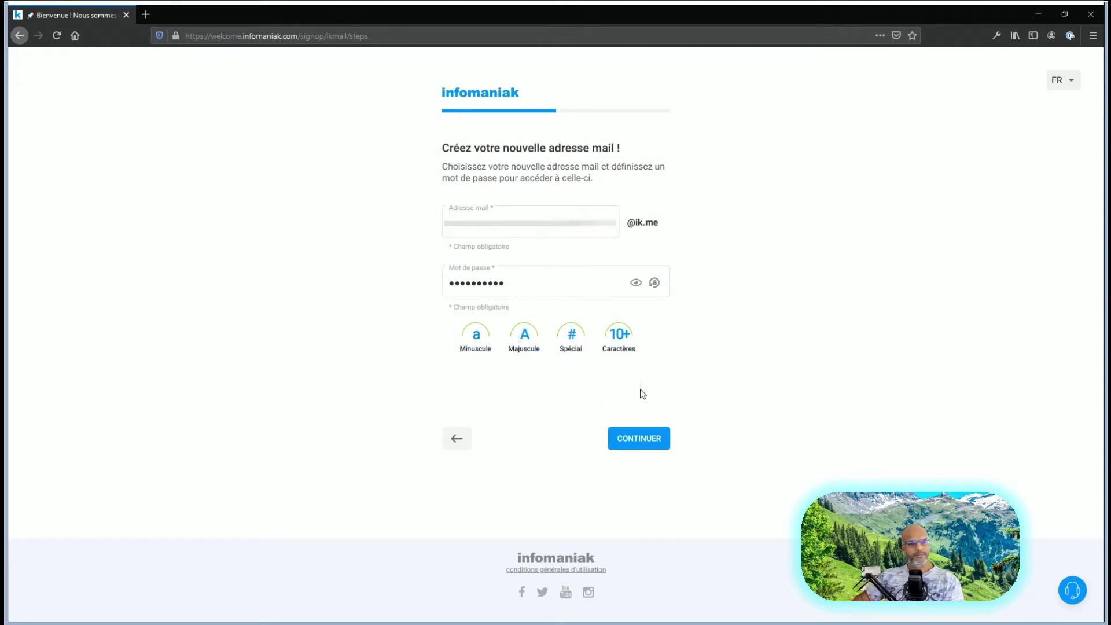
- Submit the address and password, then select the Téléphone field with its +41 prefix
click(641, 441)
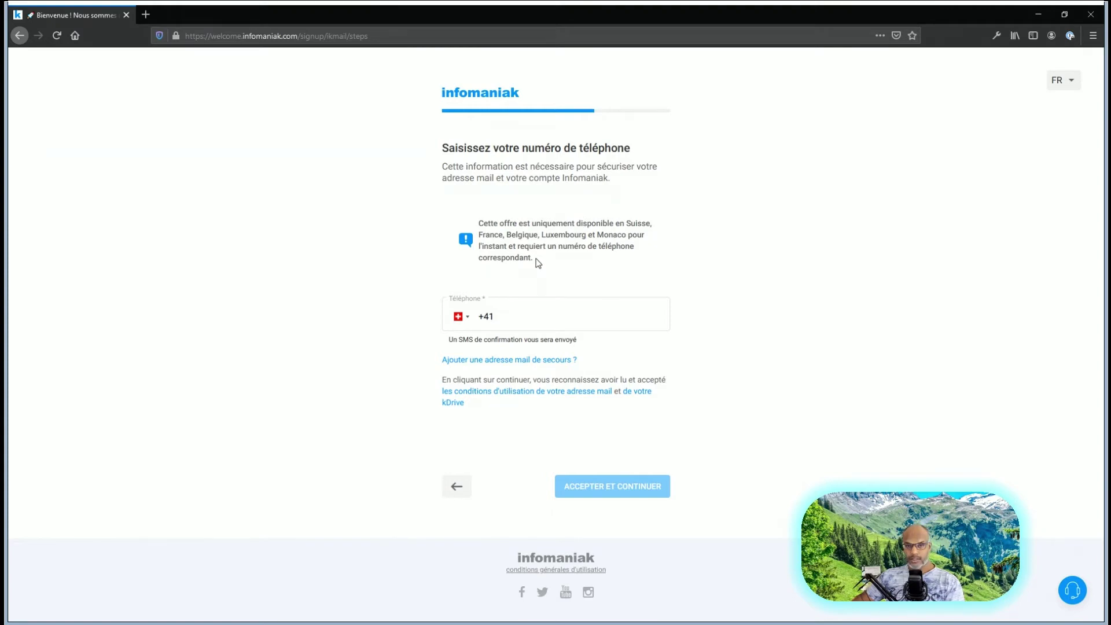
click(511, 319)
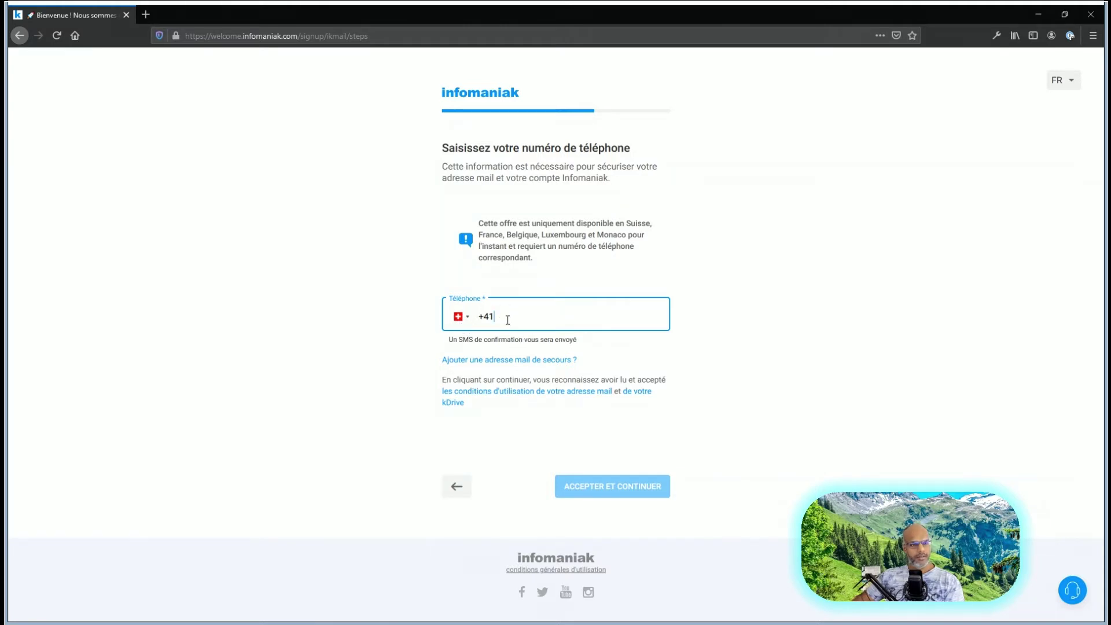
- Clear and retype the +41 prefix in the Téléphone field
drag(506, 318, 490, 316)
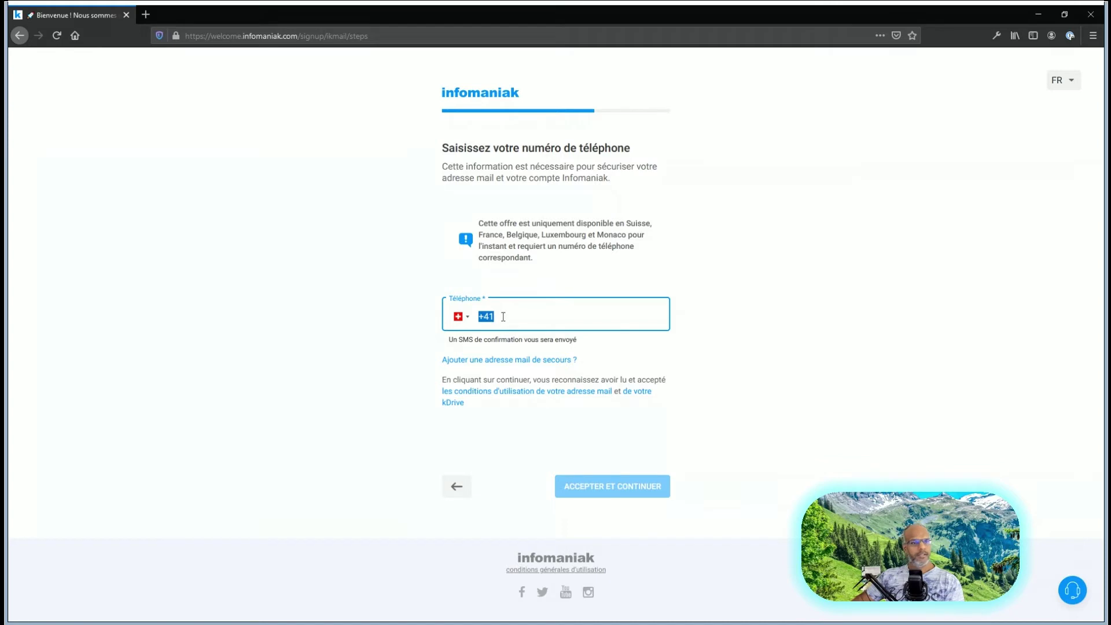
click(504, 317)
triple_click(504, 317)
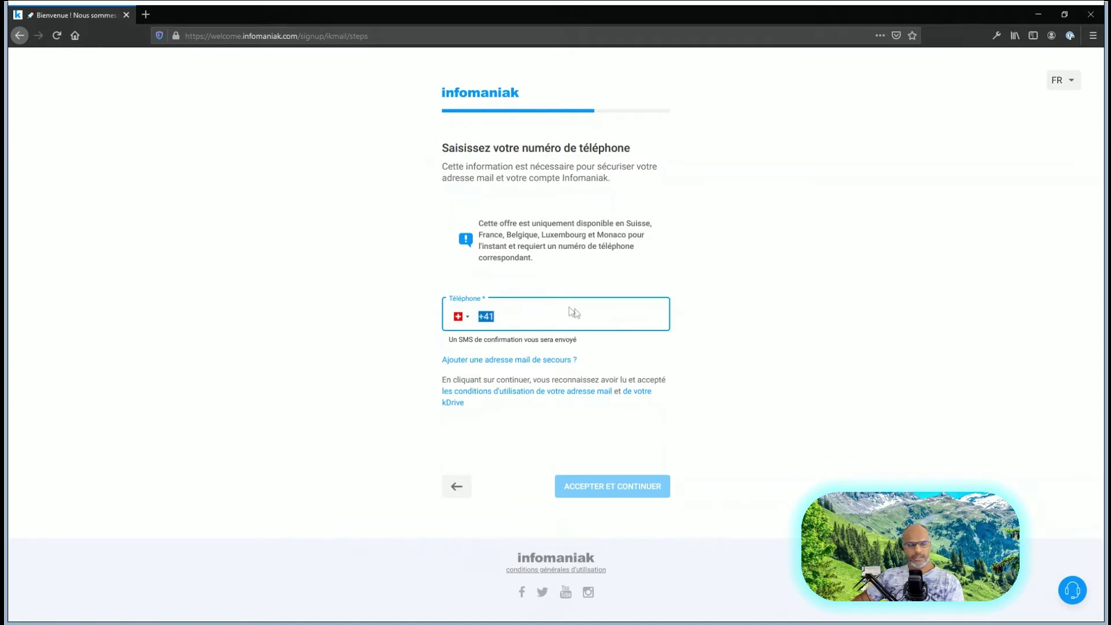
key(BackSpace)
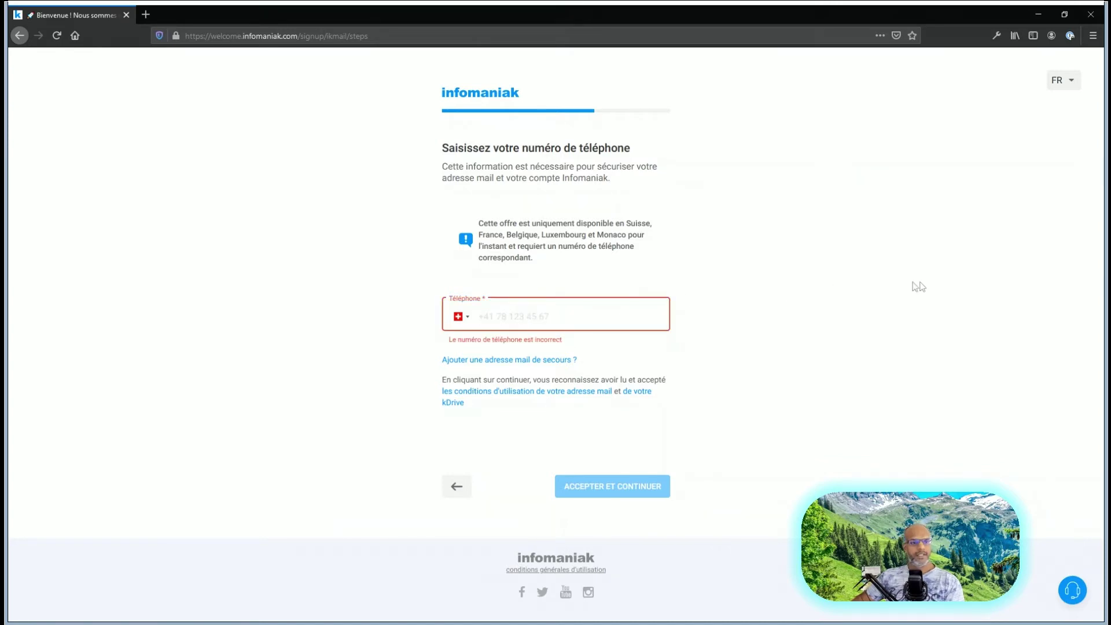
text(+41)
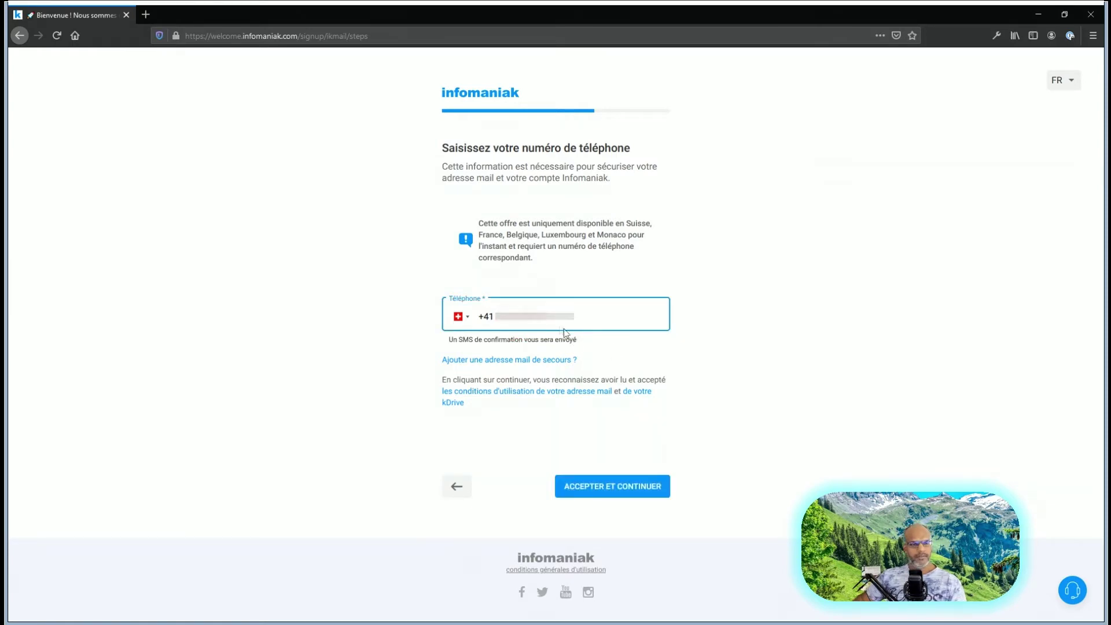
- Check the entered mobile number and SMS note, then accept the terms and continue
drag(572, 317, 487, 318)
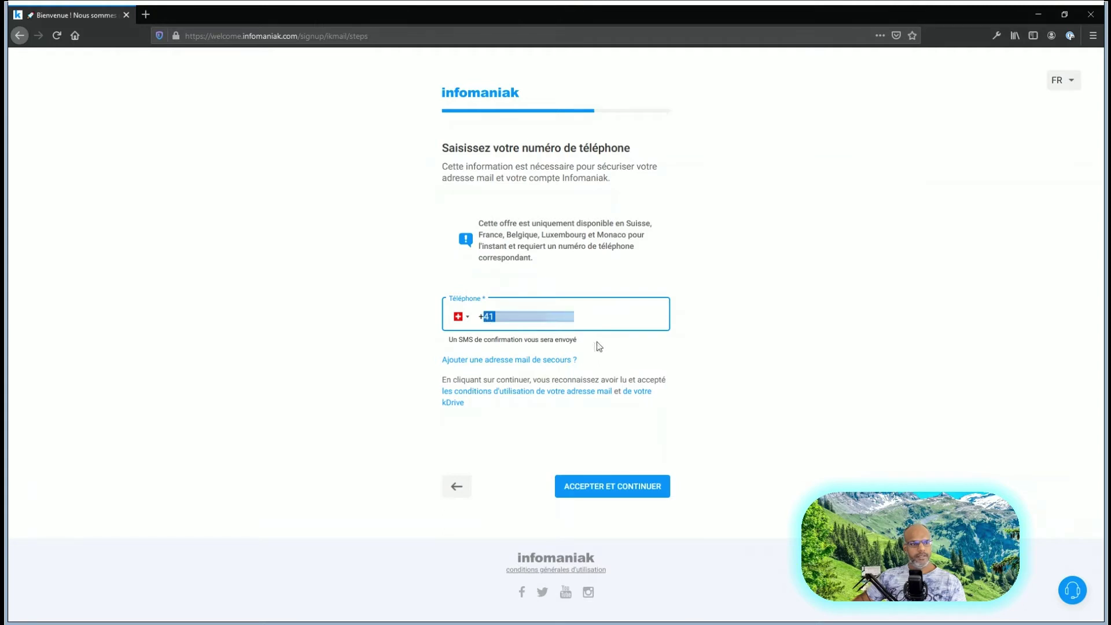
drag(564, 342, 598, 343)
click(598, 343)
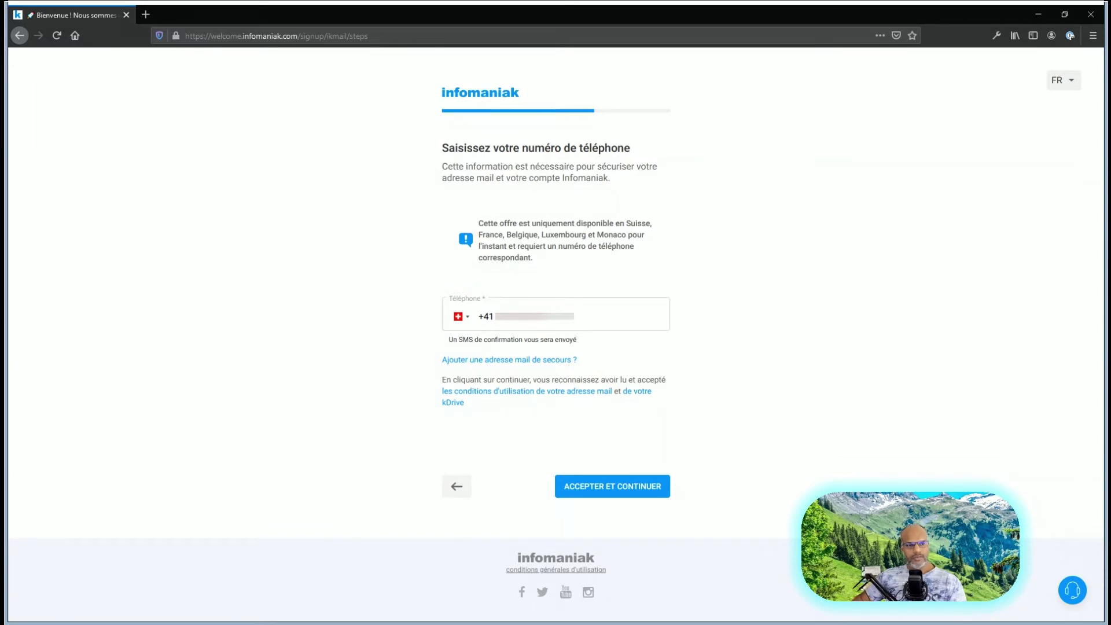
drag(578, 317, 477, 317)
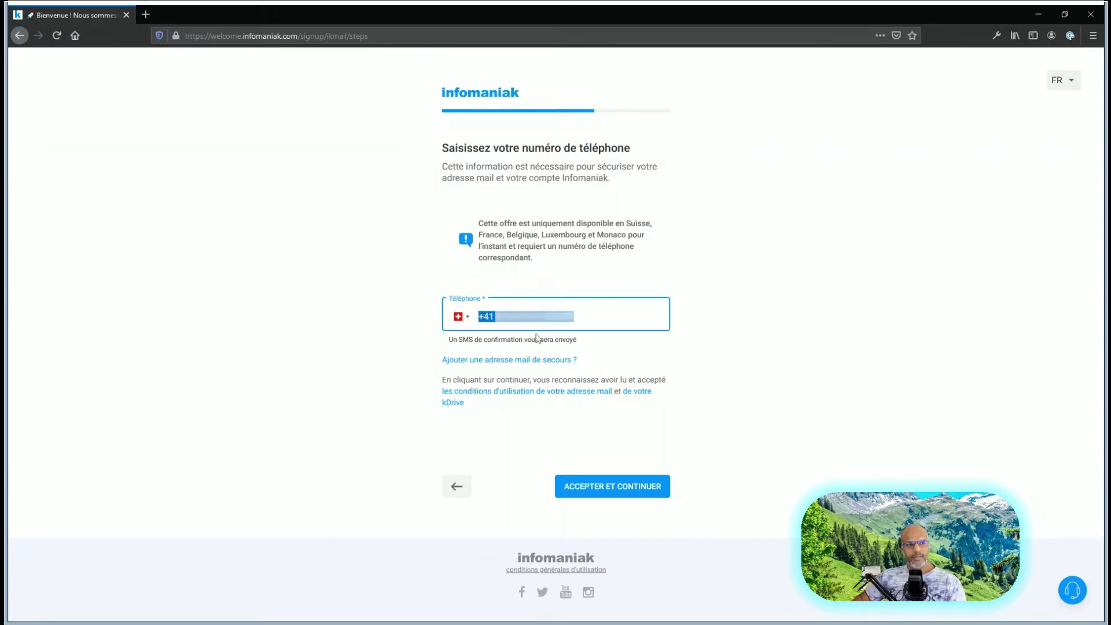
click(590, 316)
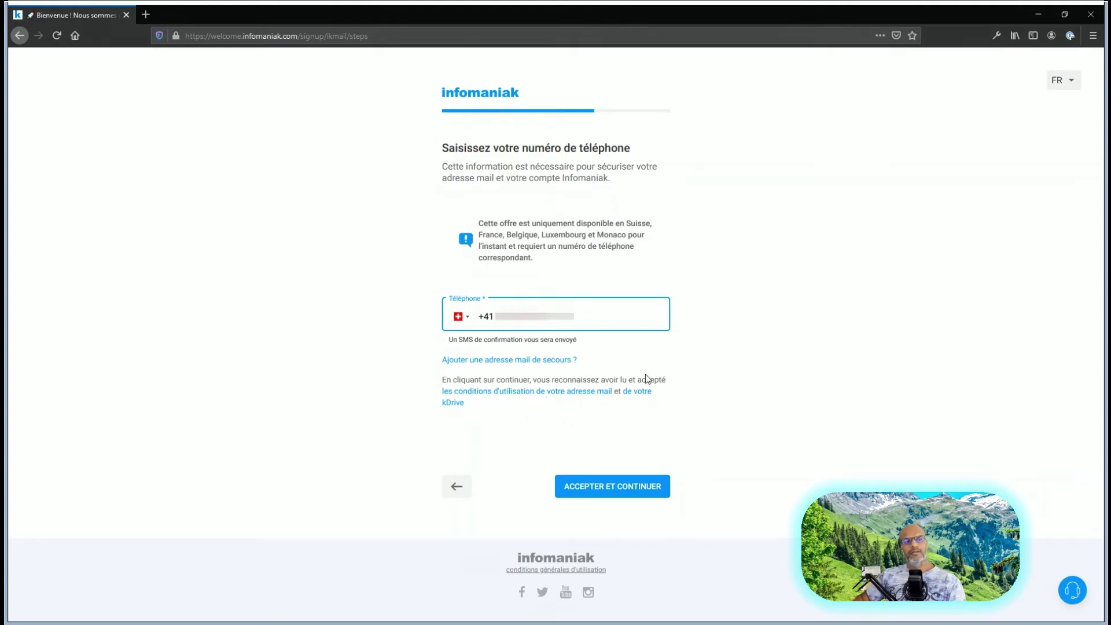
click(643, 491)
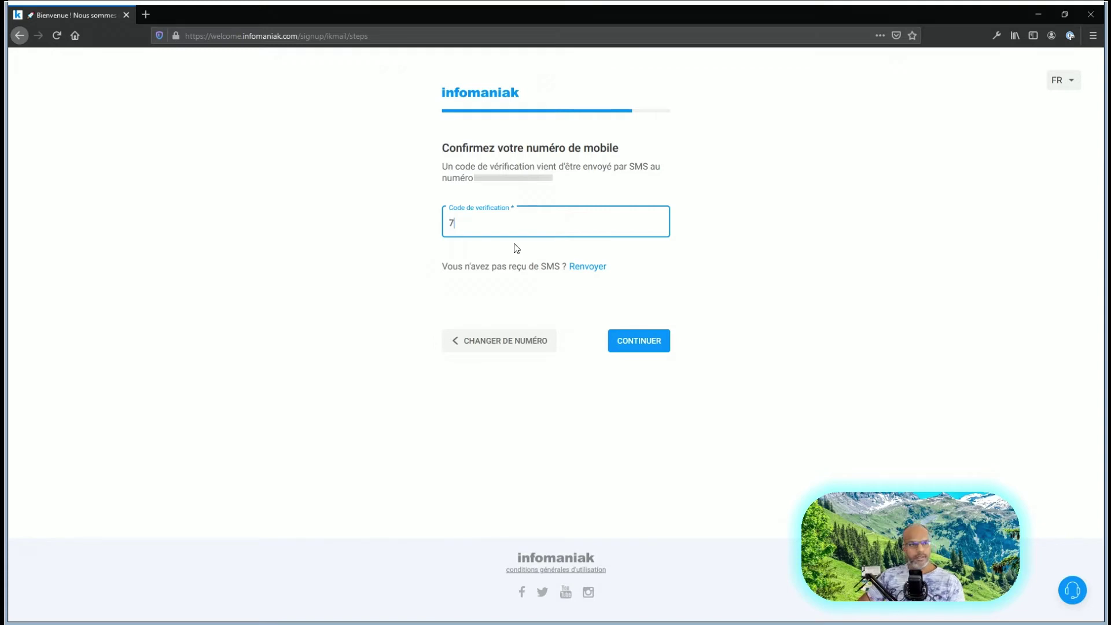
- Enter the SMS verification code in 'Code de vérification' and submit it
click(513, 223)
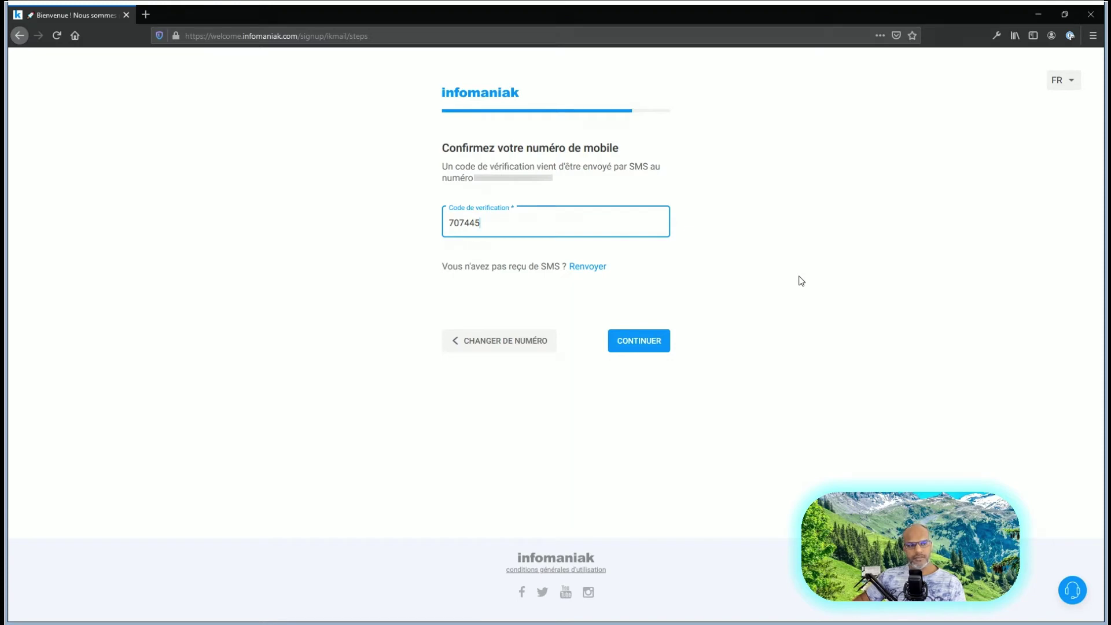
click(652, 344)
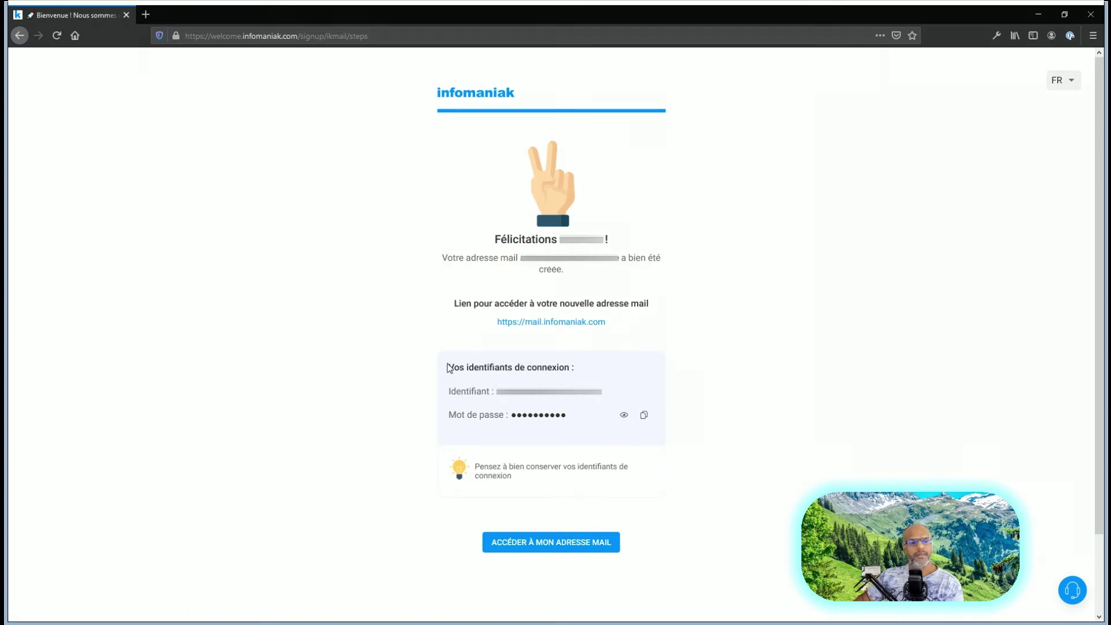
- Review the new login credentials and go to the new address's webmail inbox
drag(449, 367, 605, 392)
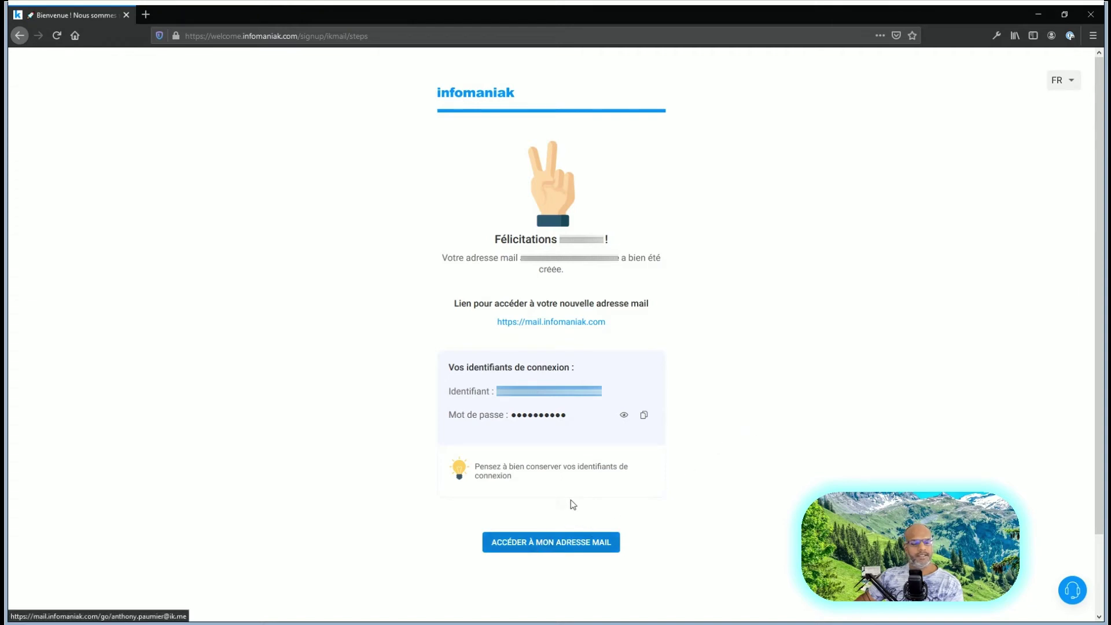
click(551, 550)
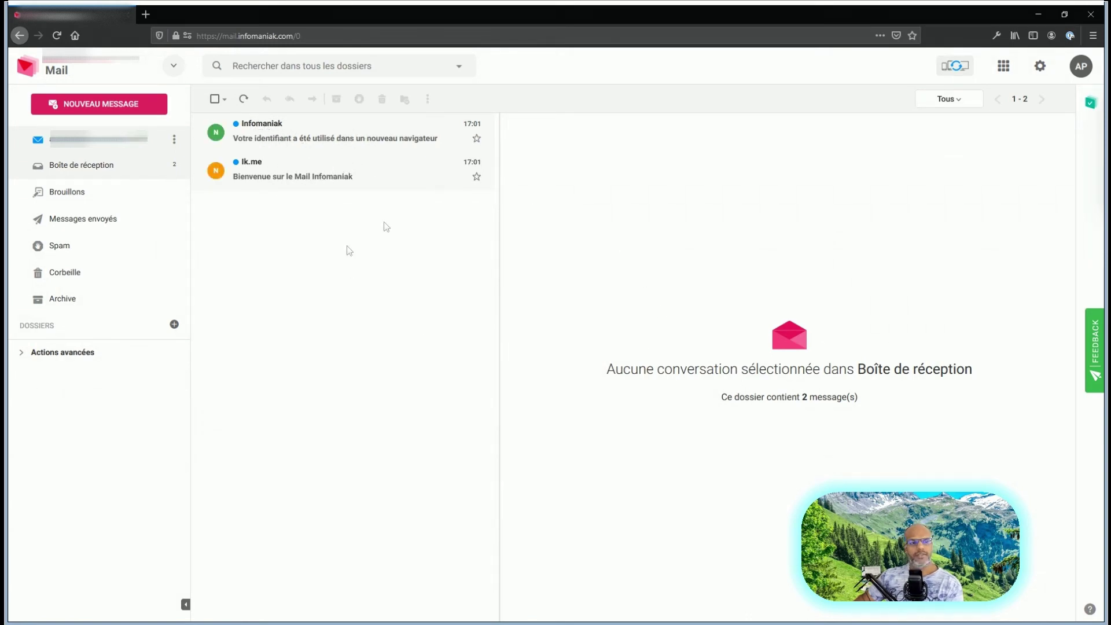
- Read through the Ik.me 'Bienvenue sur le Mail Infomaniak' email, then open Infomaniak's new-browser login notice
click(389, 187)
scroll(699, 362, down, 2)
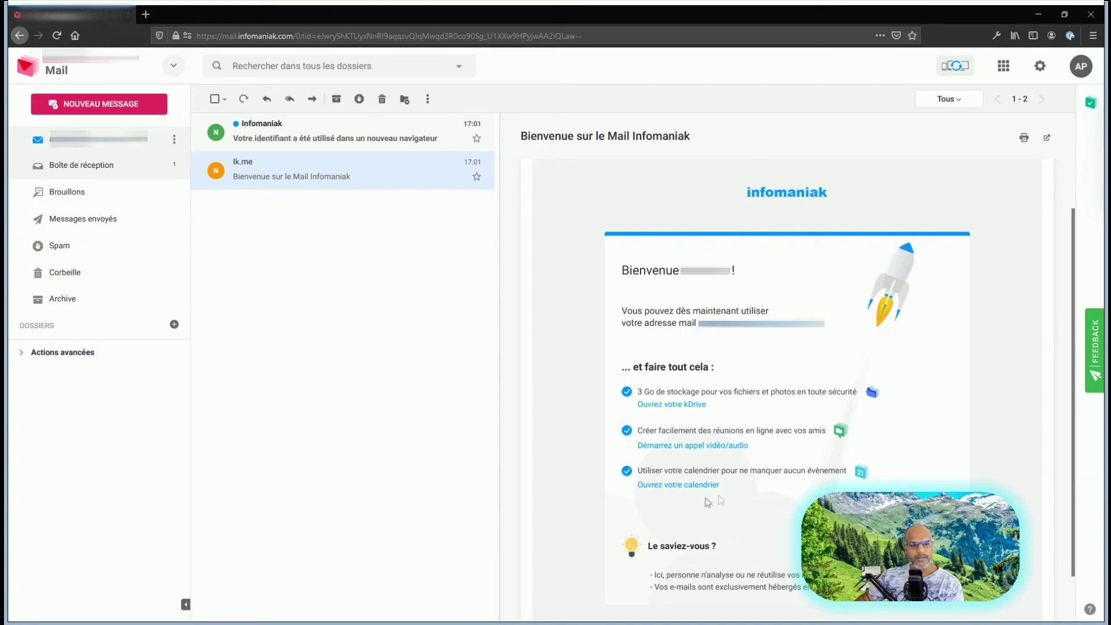
scroll(797, 498, down, 2)
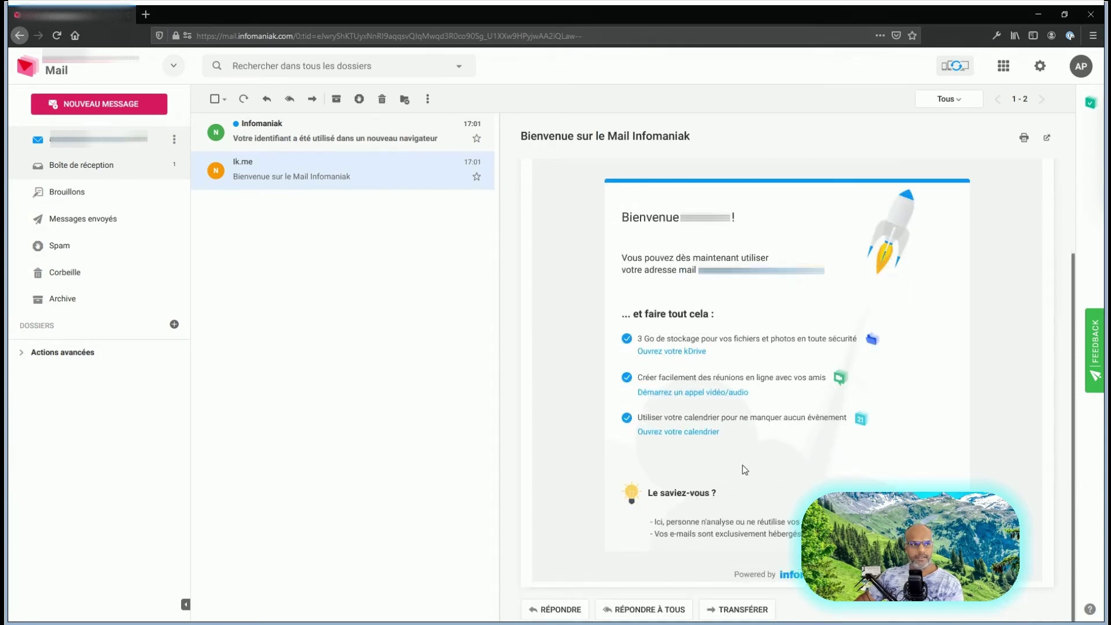
click(348, 139)
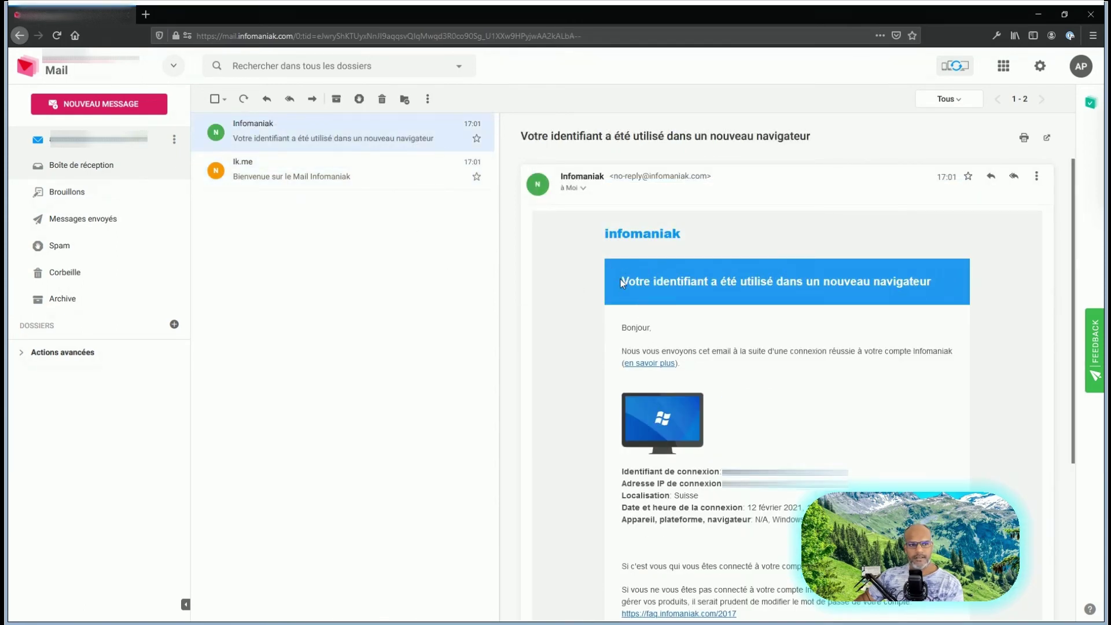
drag(620, 281, 731, 282)
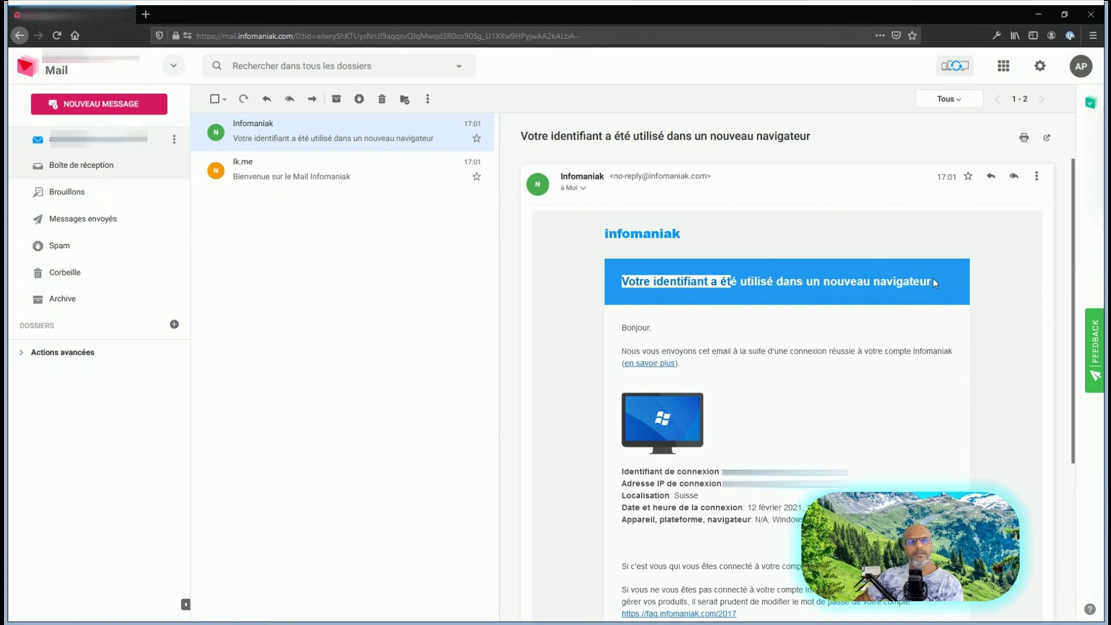
drag(937, 283, 621, 282)
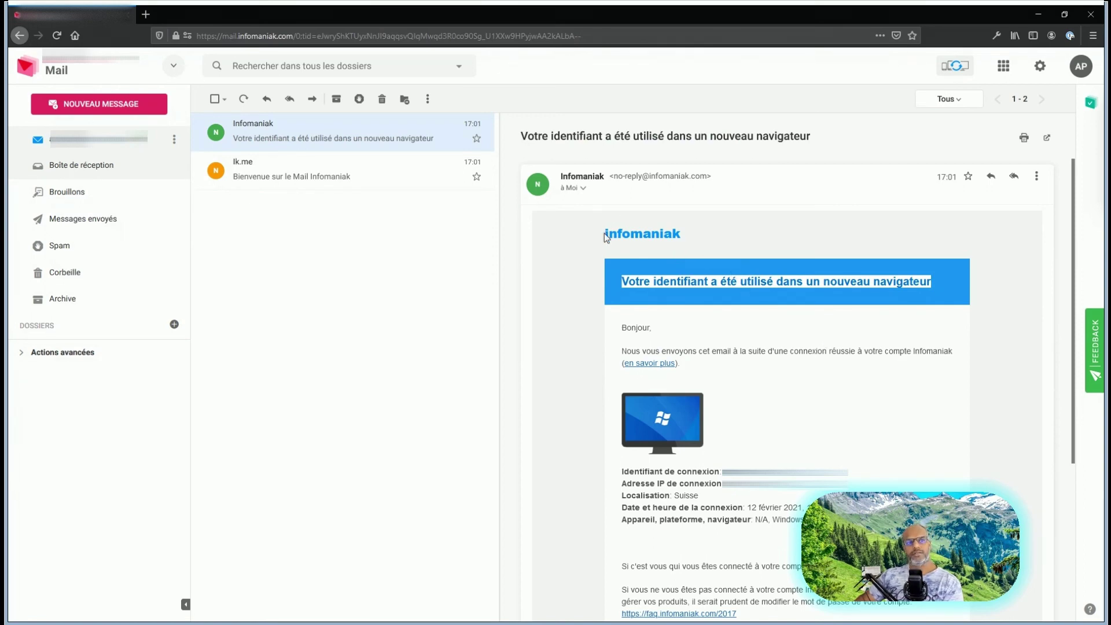
drag(604, 234, 650, 235)
drag(621, 281, 931, 282)
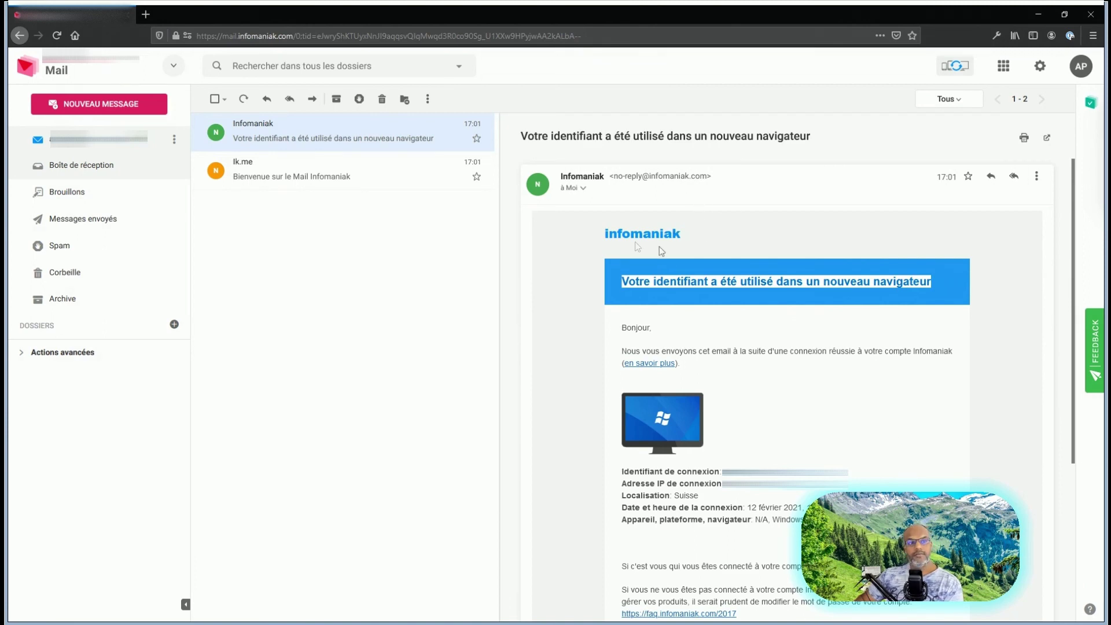
drag(601, 237, 681, 235)
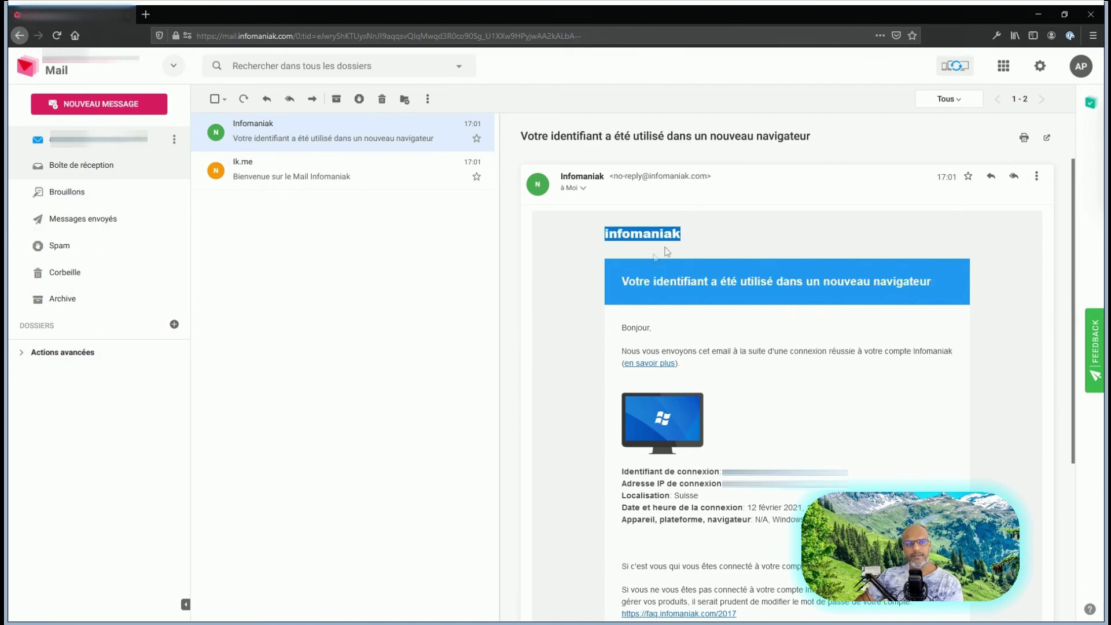
drag(623, 281, 932, 282)
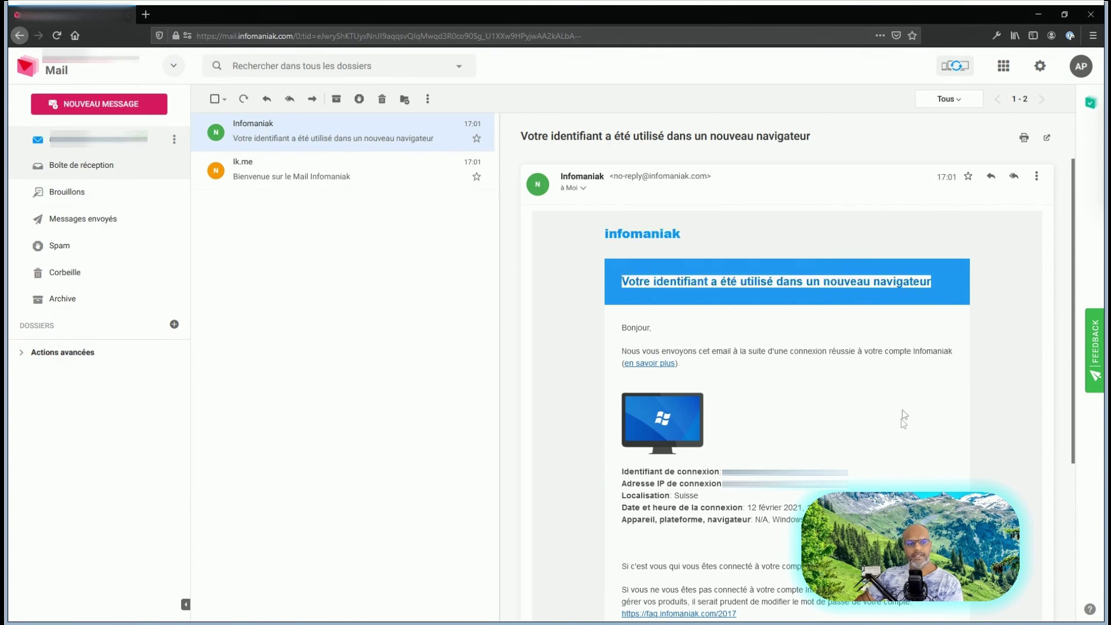
scroll(904, 420, down, 1)
scroll(903, 419, down, 3)
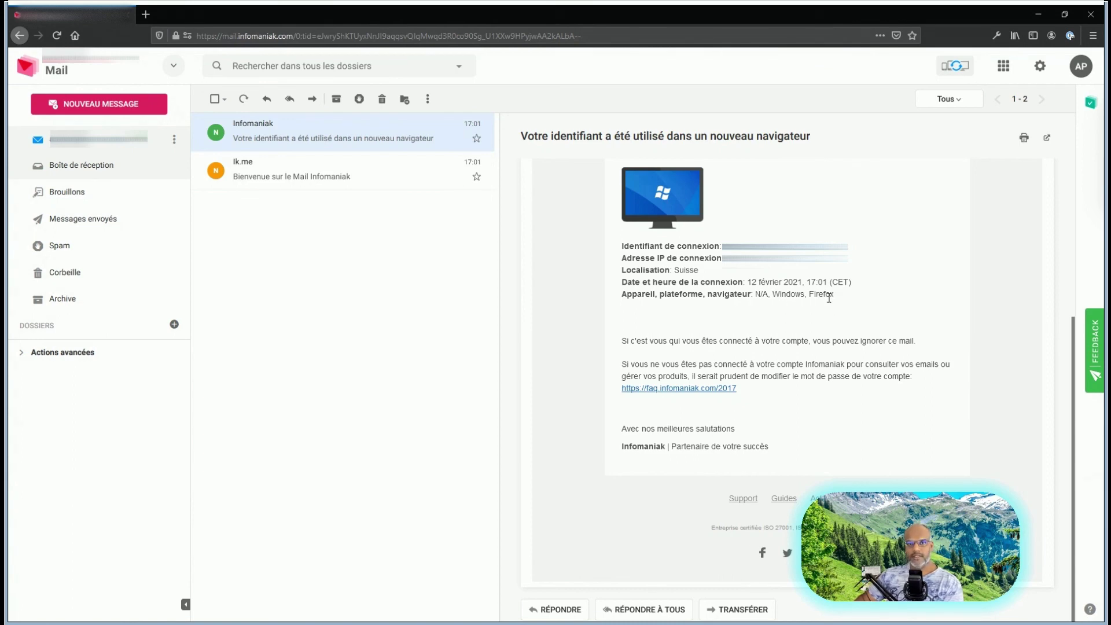
scroll(616, 240, up, 4)
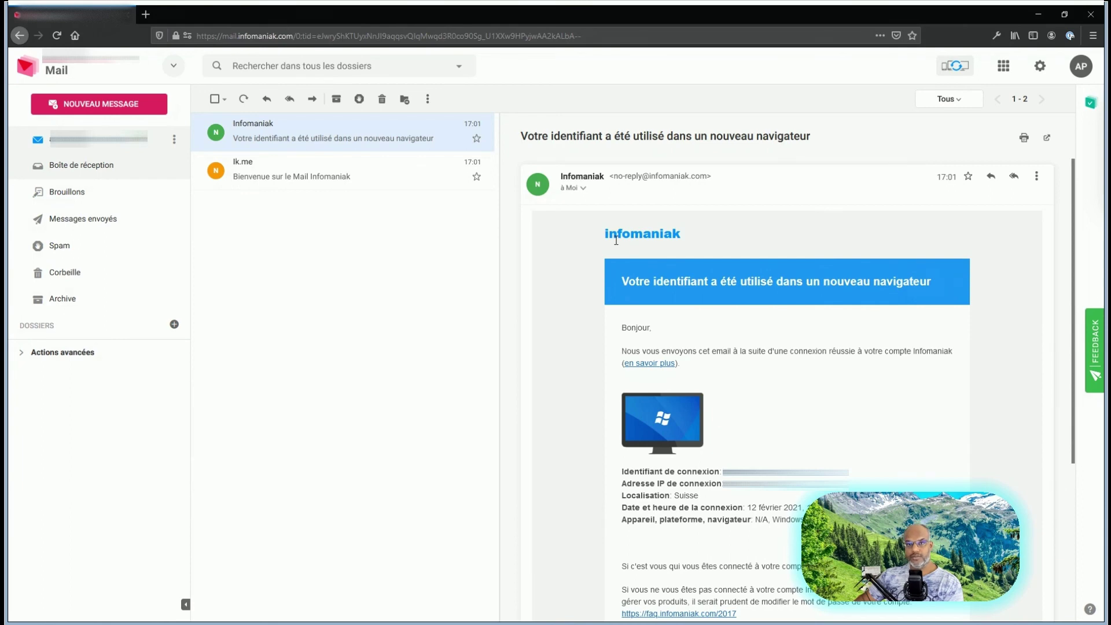